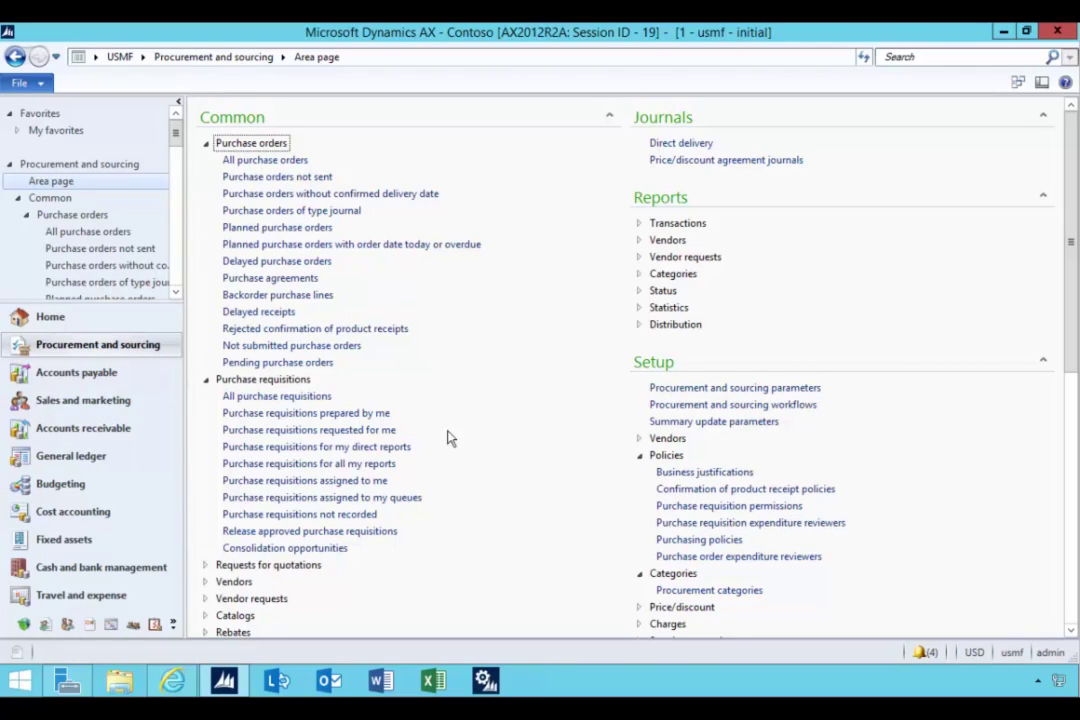
Open Procurement Policy USMF from Purchasing policies and list its purchase requisition control rules
{"action": "left_click", "coordinate": [708, 540]}
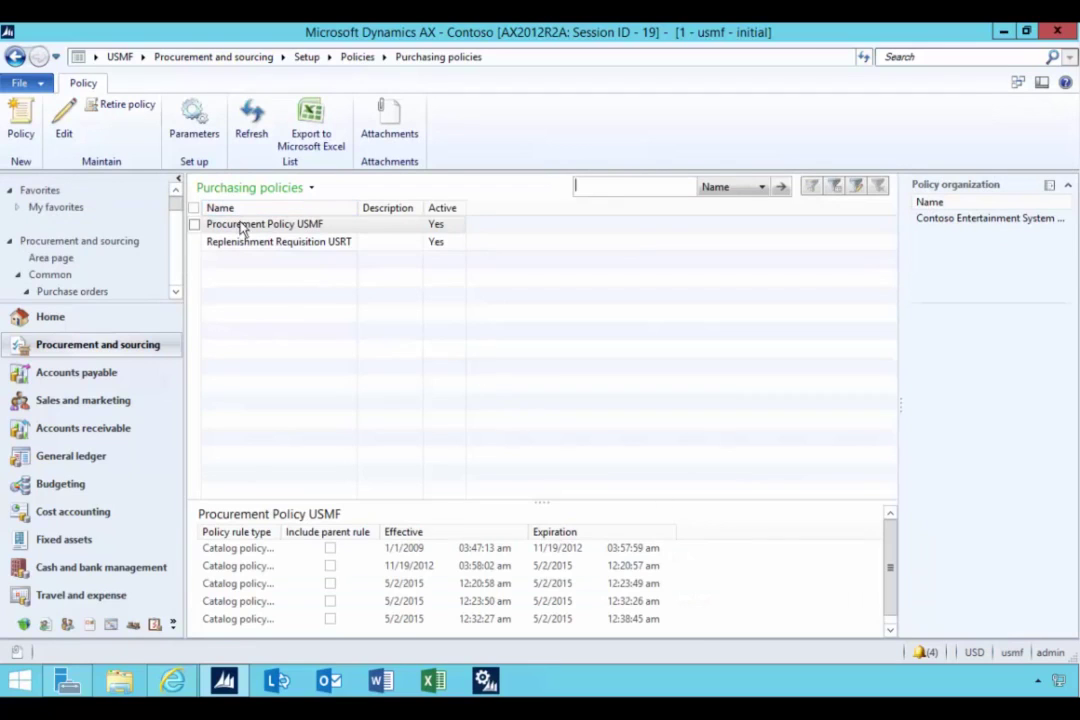
{"action": "double_click", "coordinate": [243, 229]}
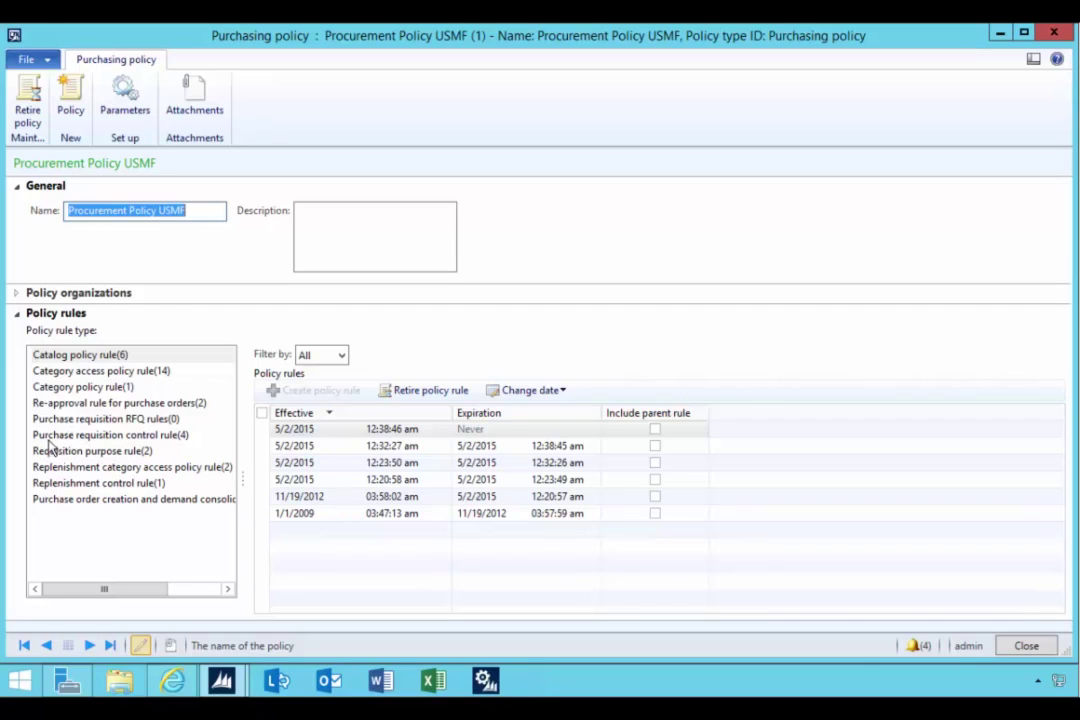
{"action": "left_click", "coordinate": [104, 441]}
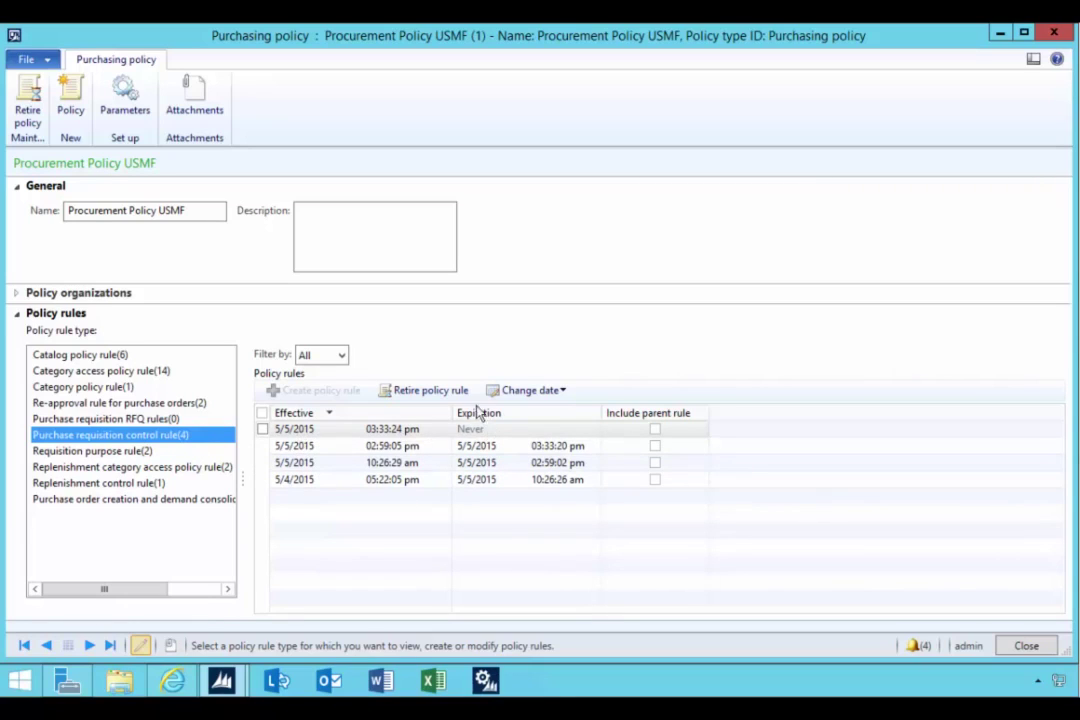
Open the 5/5/2015 control rule and review its Workflow submission field requirements and Dates settings
{"action": "double_click", "coordinate": [412, 430]}
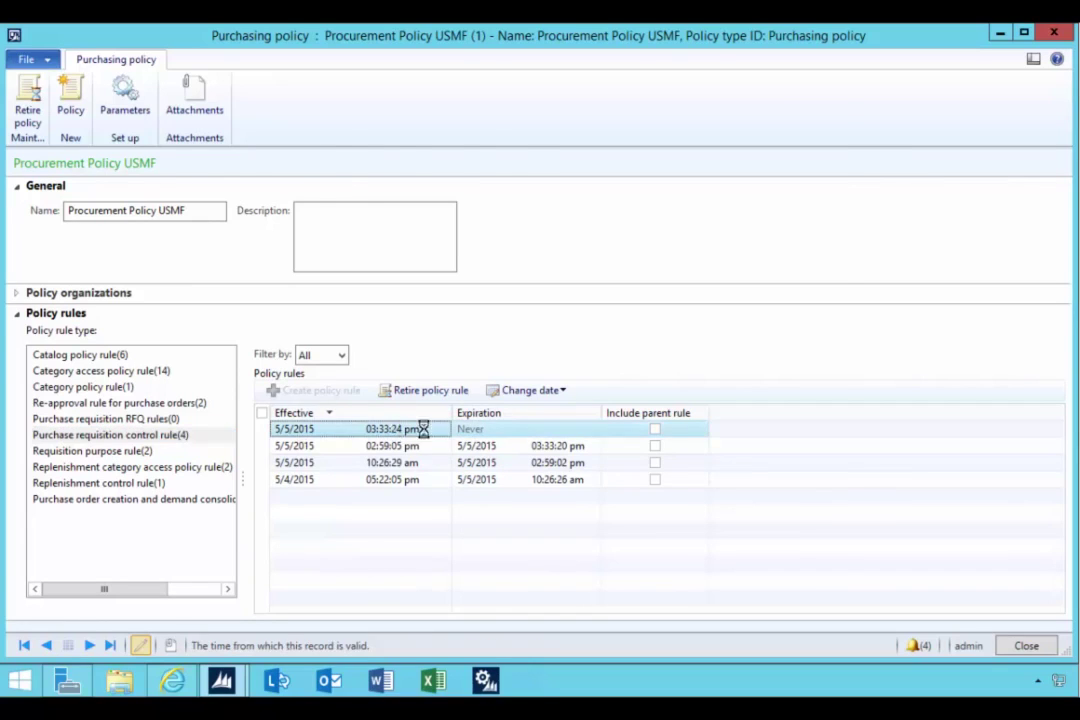
{"action": "left_click", "coordinate": [508, 262]}
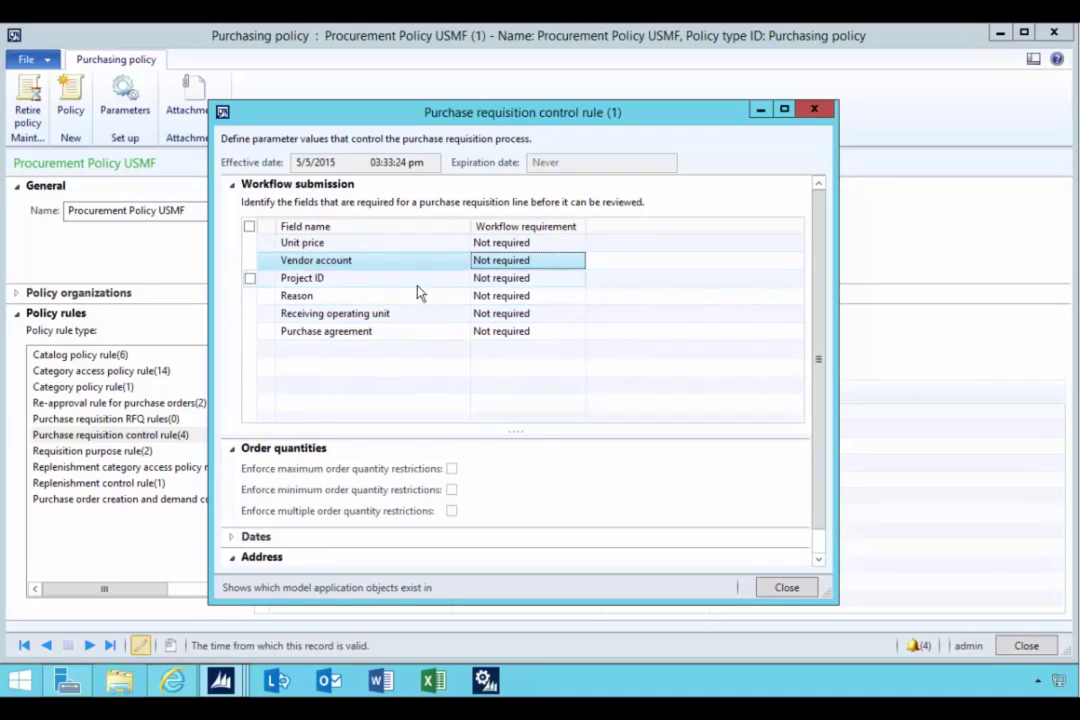
{"action": "left_click", "coordinate": [579, 284]}
{"action": "key", "text": "Up"}
{"action": "key", "text": "Up"}
{"action": "key", "text": "Down"}
{"action": "key", "text": "Down"}
{"action": "key", "text": "Down"}
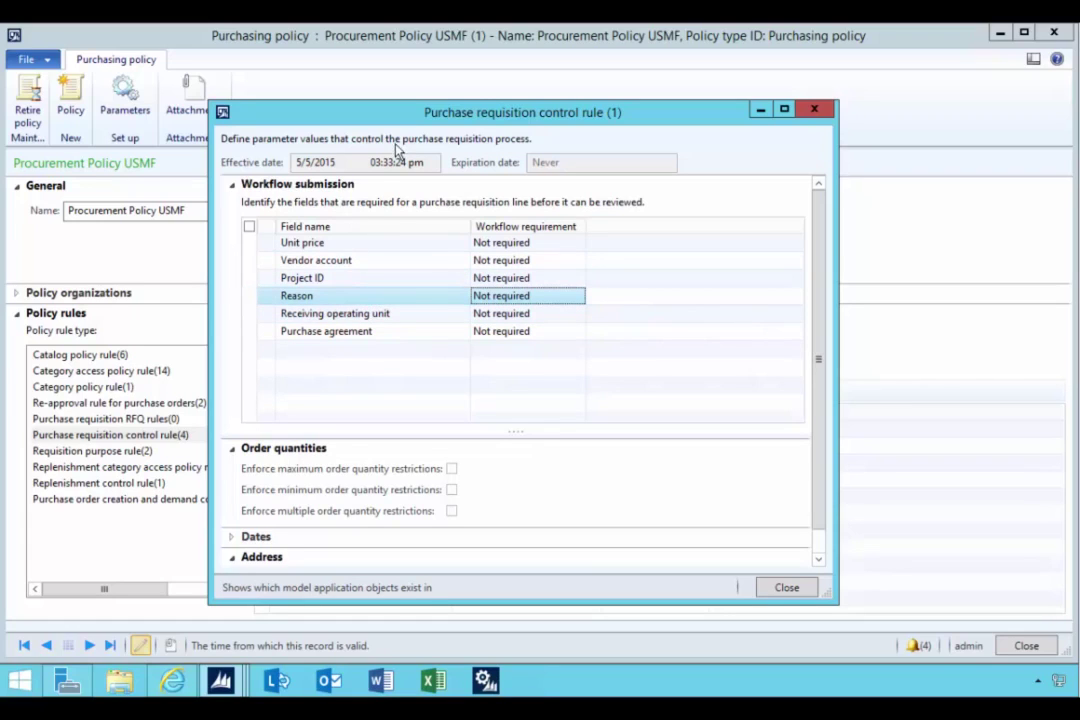
{"action": "left_click_drag", "start_coordinate": [383, 119], "coordinate": [370, 95]}
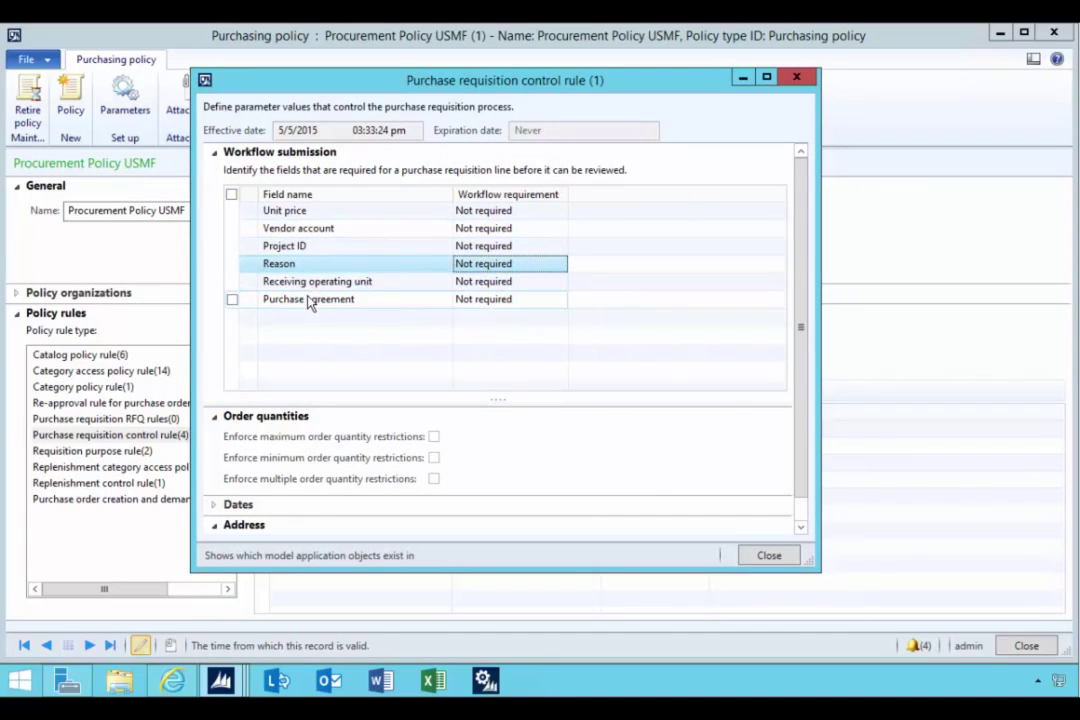
{"action": "left_click", "coordinate": [337, 305]}
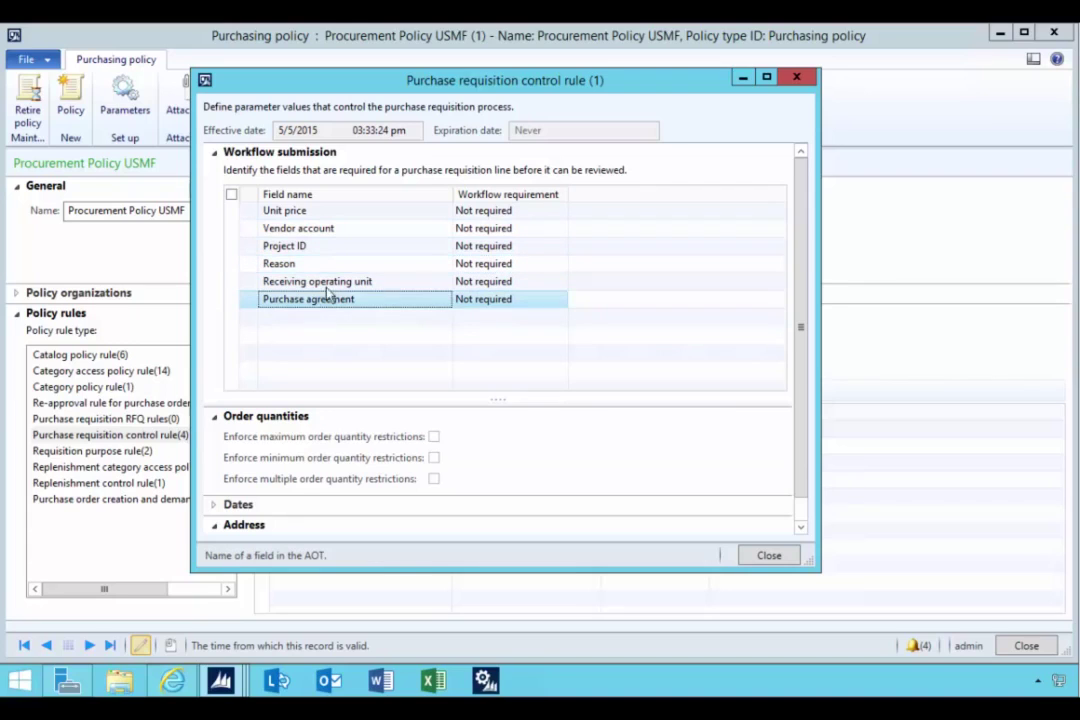
{"action": "left_click", "coordinate": [214, 155]}
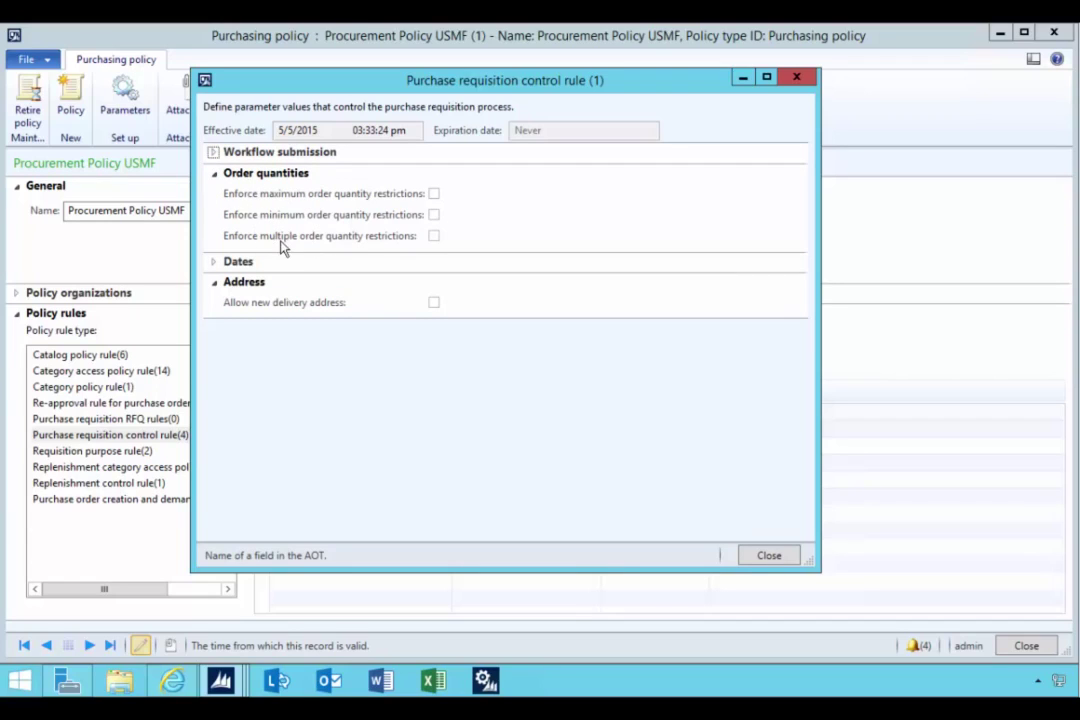
{"action": "left_click", "coordinate": [214, 262]}
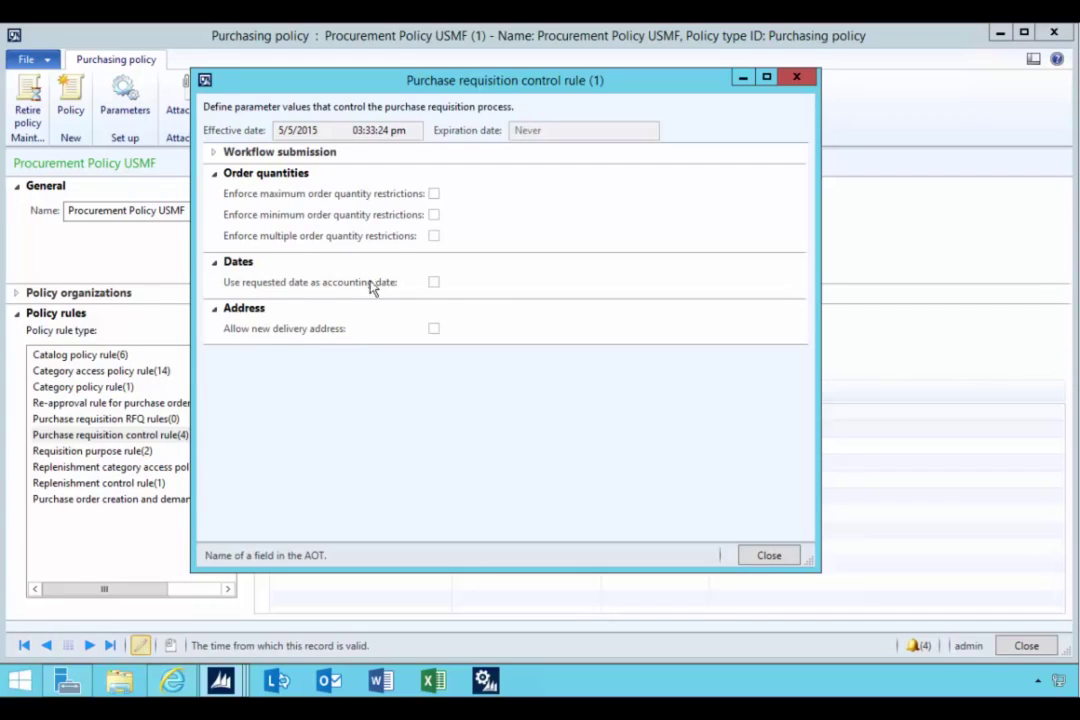
Retire the current purchase requisition control rule
{"action": "left_click", "coordinate": [792, 80]}
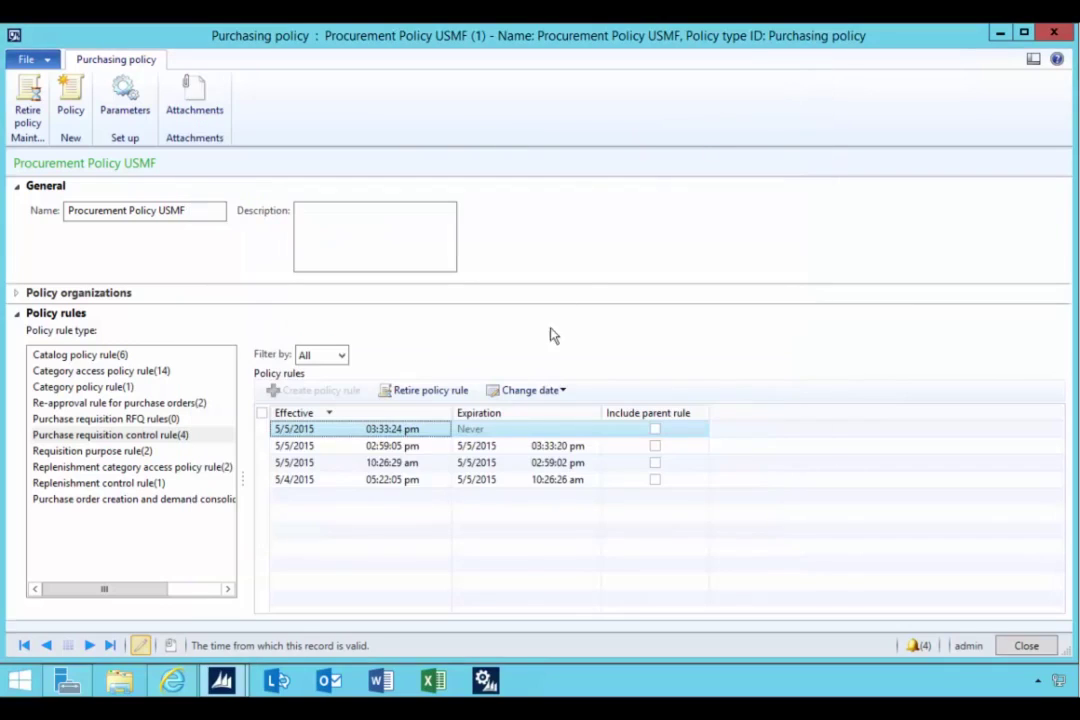
{"action": "left_click", "coordinate": [424, 391]}
{"action": "left_click", "coordinate": [578, 413]}
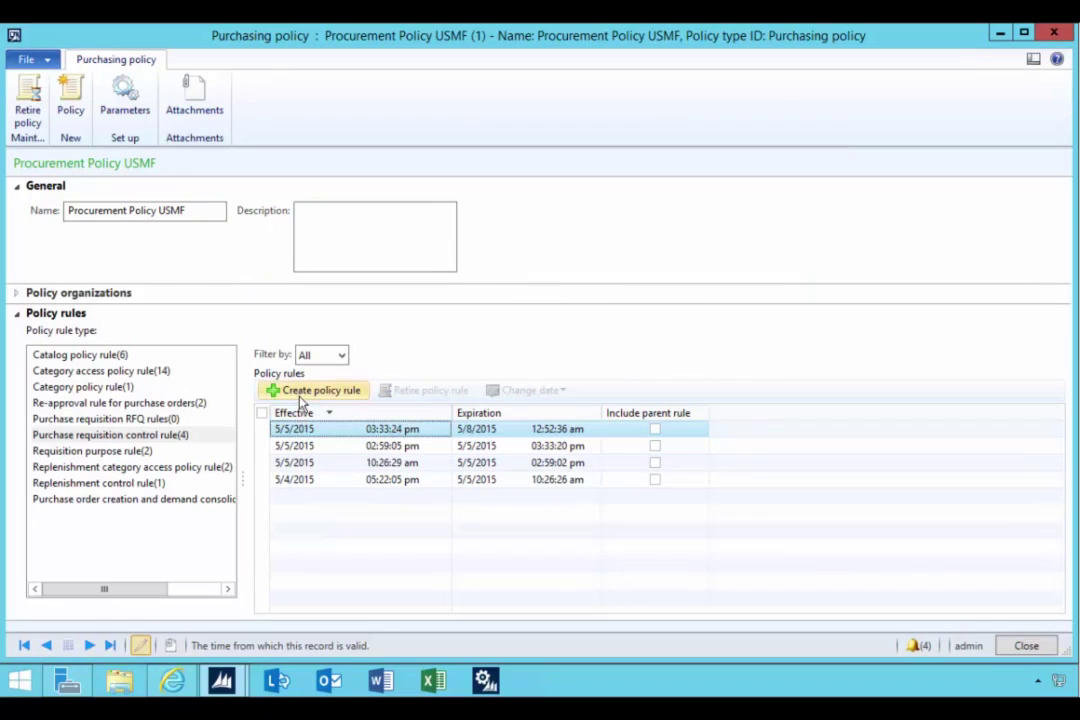
Create a new control rule with Reason set to Required, leaving Unit price not required
{"action": "left_click", "coordinate": [339, 394]}
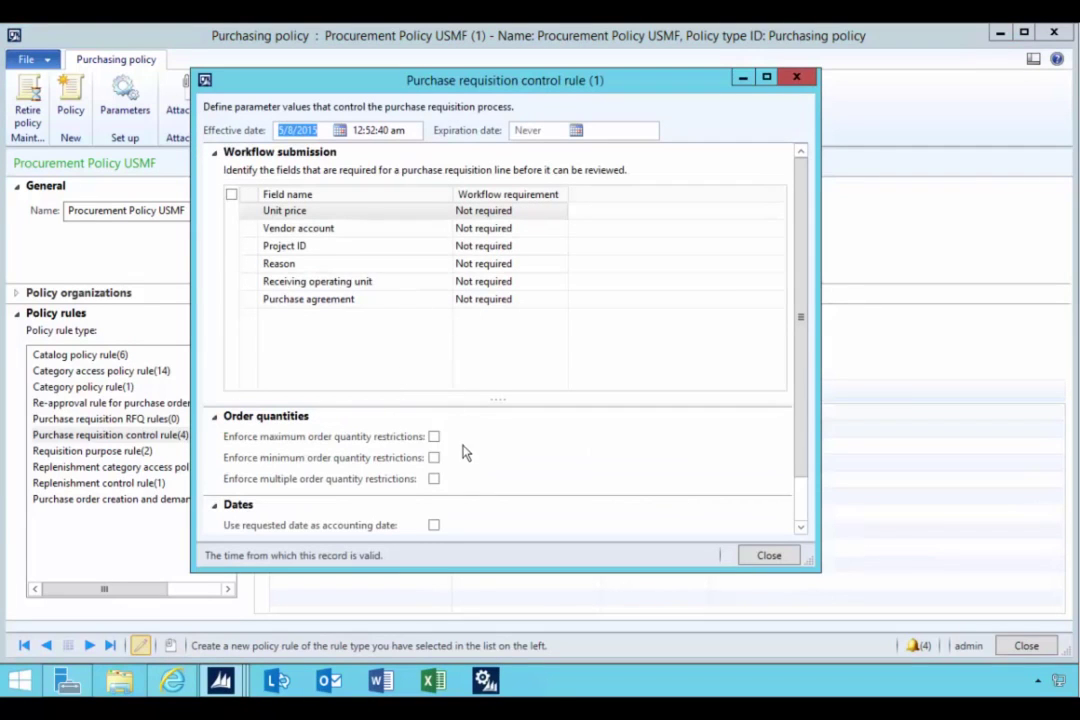
{"action": "left_click_drag", "start_coordinate": [809, 563], "coordinate": [815, 599]}
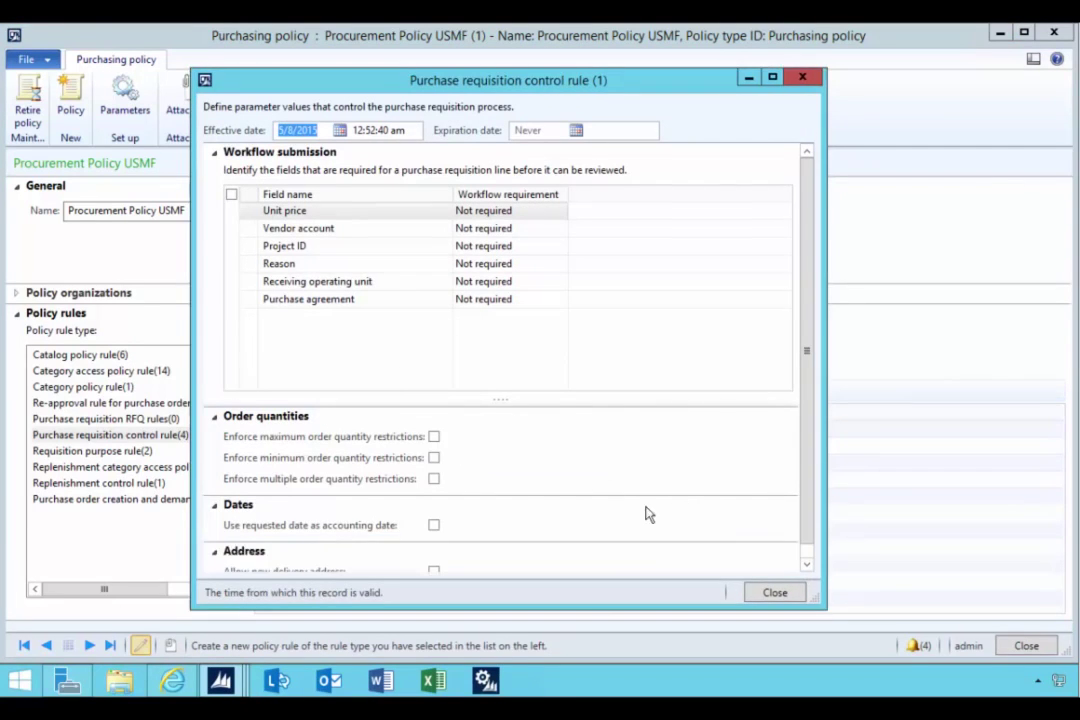
{"action": "left_click", "coordinate": [515, 213]}
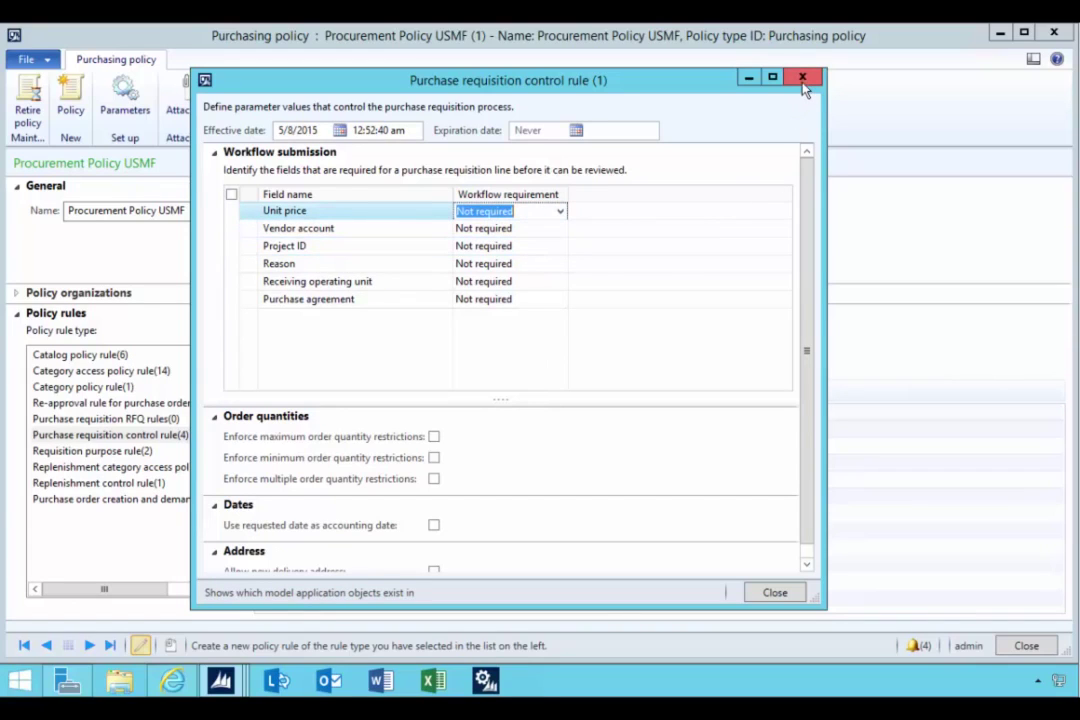
{"action": "left_click", "coordinate": [561, 212]}
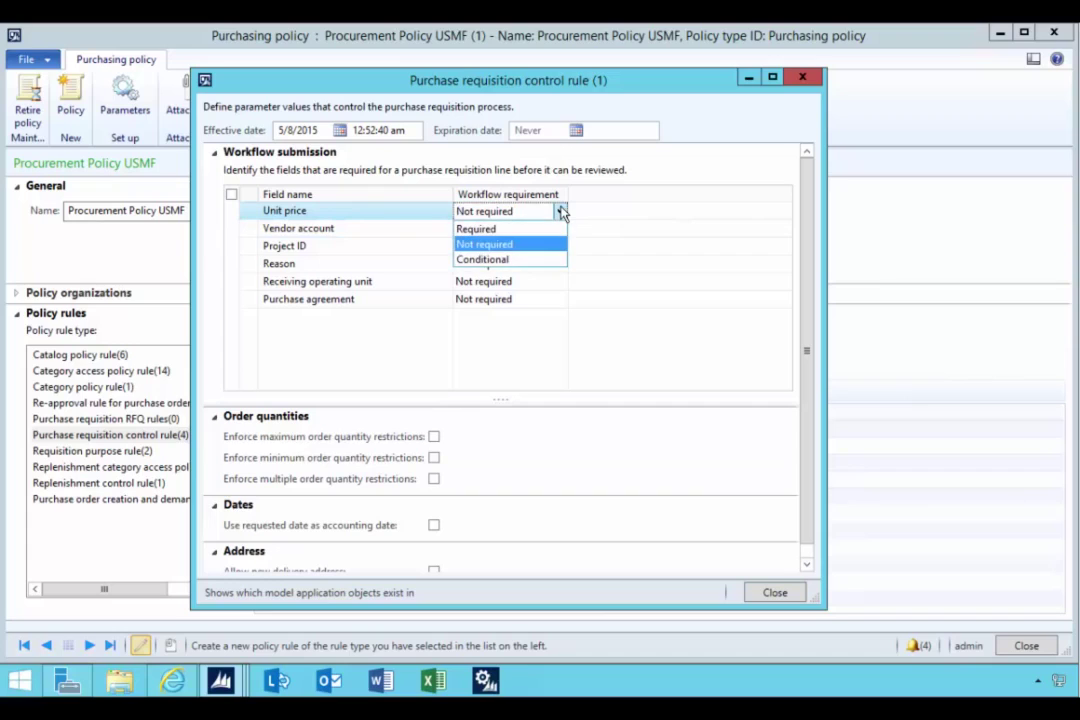
{"action": "left_click", "coordinate": [338, 243]}
{"action": "left_click", "coordinate": [342, 264]}
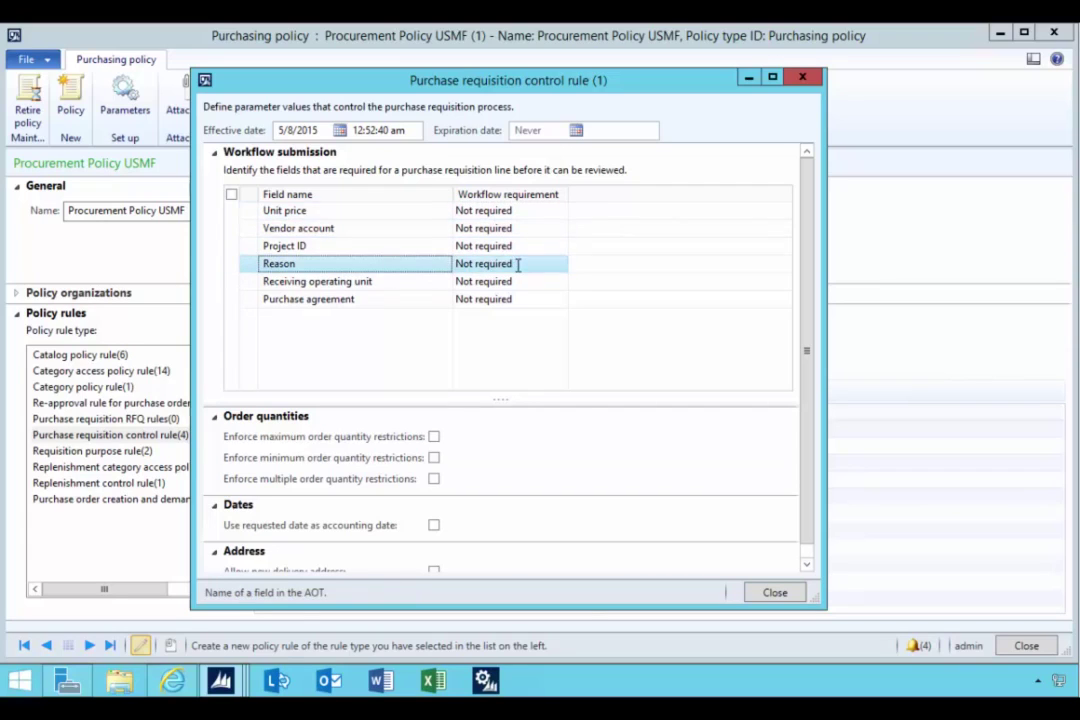
{"action": "left_click", "coordinate": [518, 264]}
{"action": "left_click", "coordinate": [560, 265]}
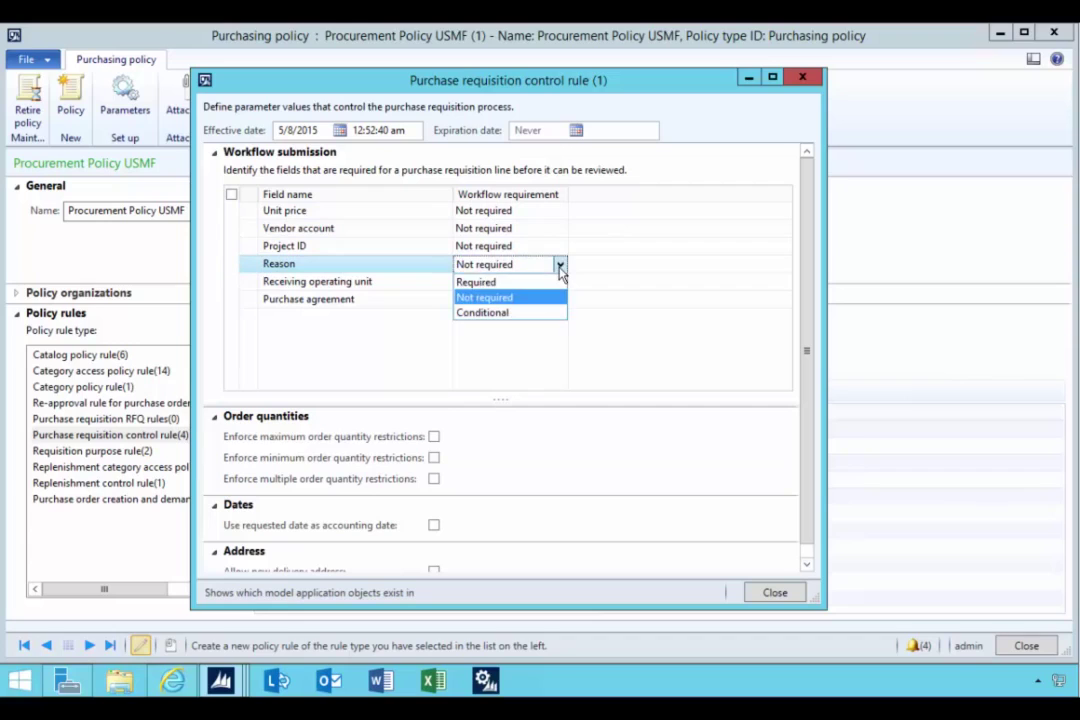
{"action": "left_click", "coordinate": [505, 283]}
{"action": "left_click", "coordinate": [497, 282]}
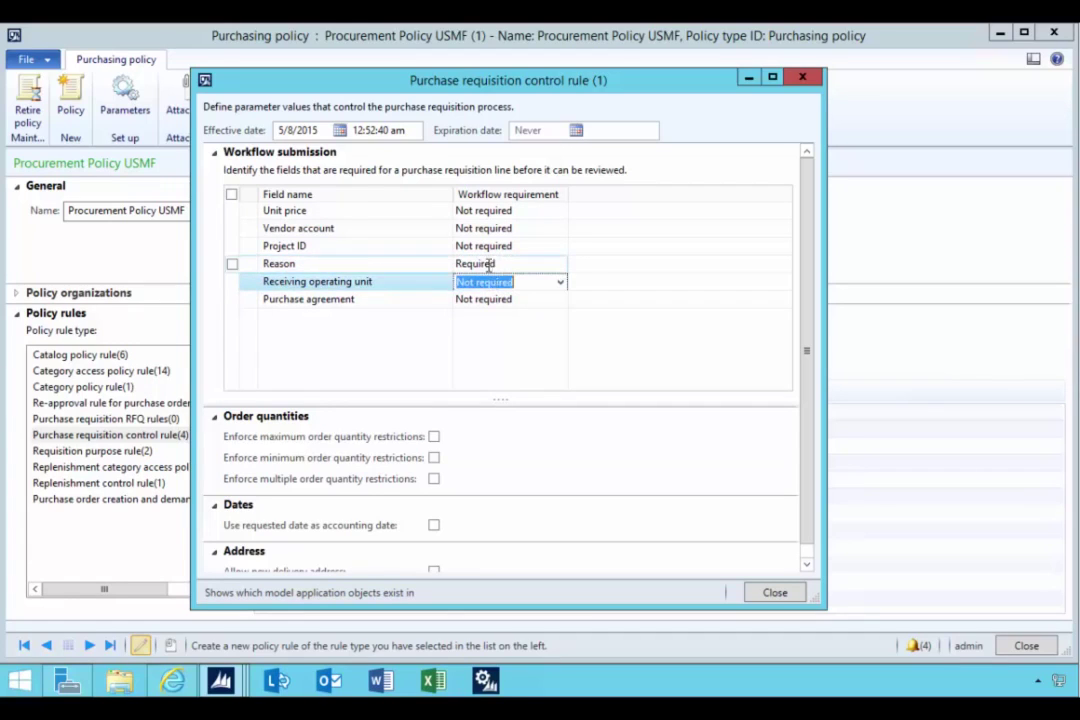
{"action": "left_click", "coordinate": [488, 264]}
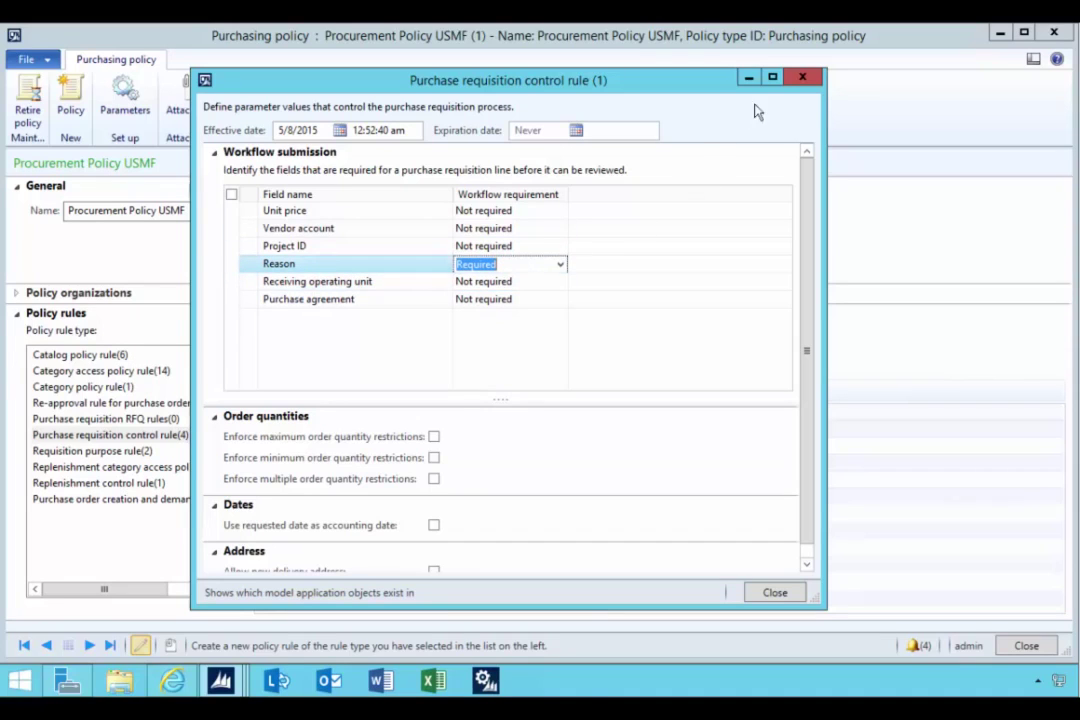
{"action": "left_click", "coordinate": [802, 77]}
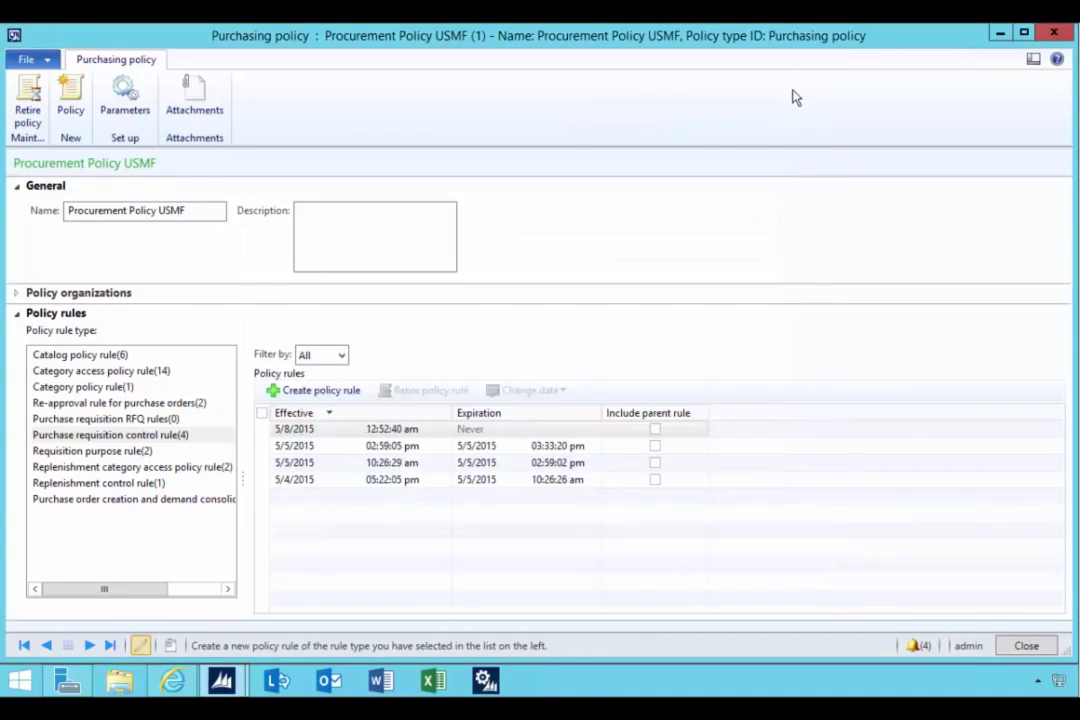
Reopen the new 5/8/2015 rule to confirm Reason is Required
{"action": "left_click", "coordinate": [364, 430]}
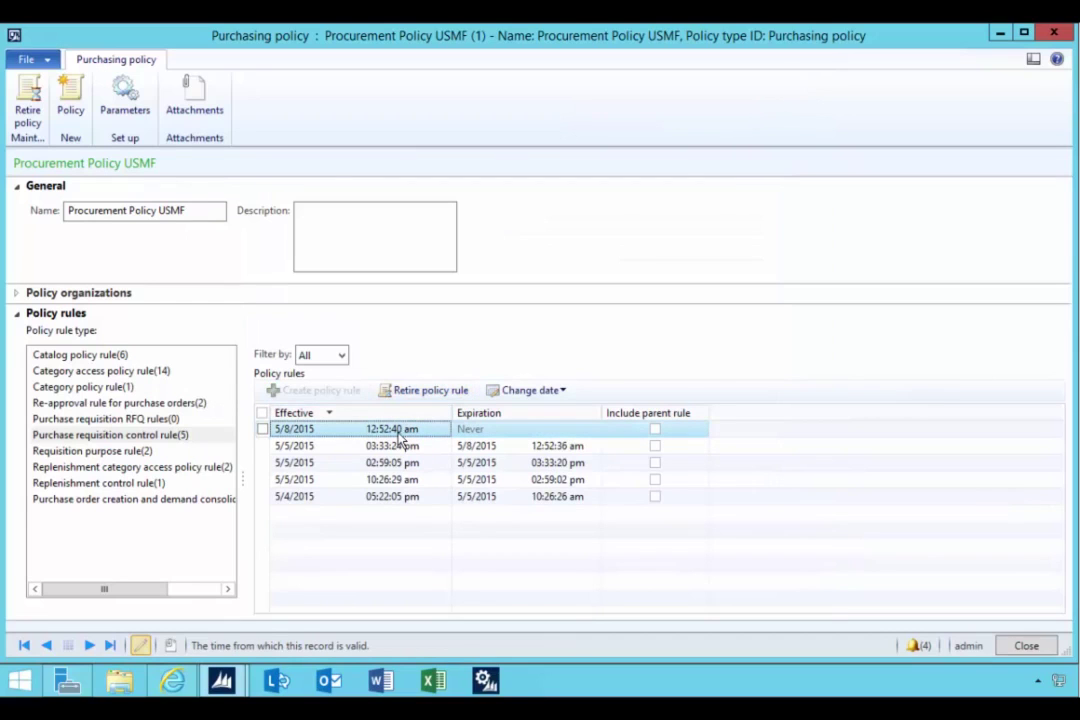
{"action": "double_click", "coordinate": [398, 430]}
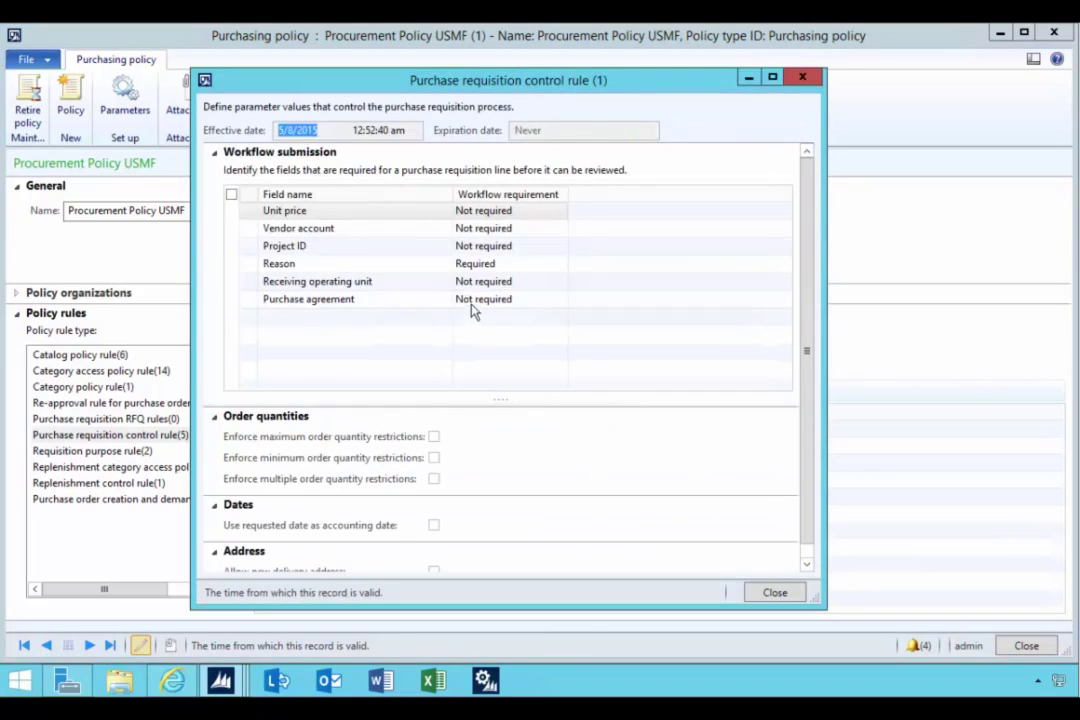
{"action": "left_click", "coordinate": [552, 265]}
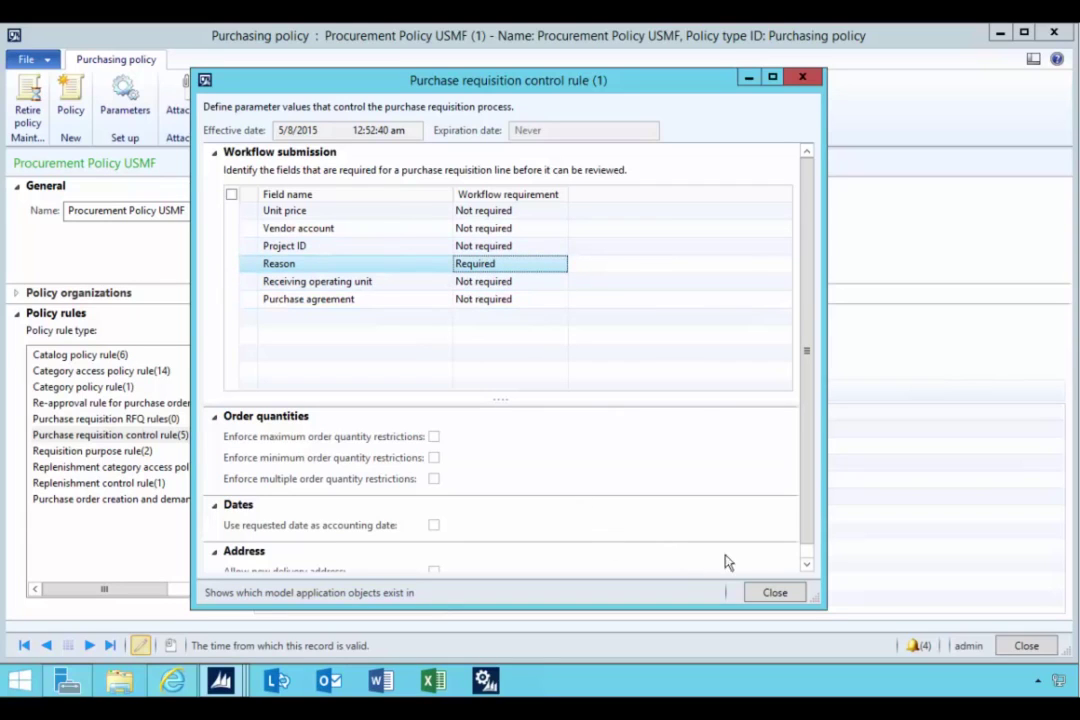
{"action": "left_click", "coordinate": [775, 593]}
Go to Procurement and sourcing's All purchase requisitions list
{"action": "left_click", "coordinate": [1055, 35]}
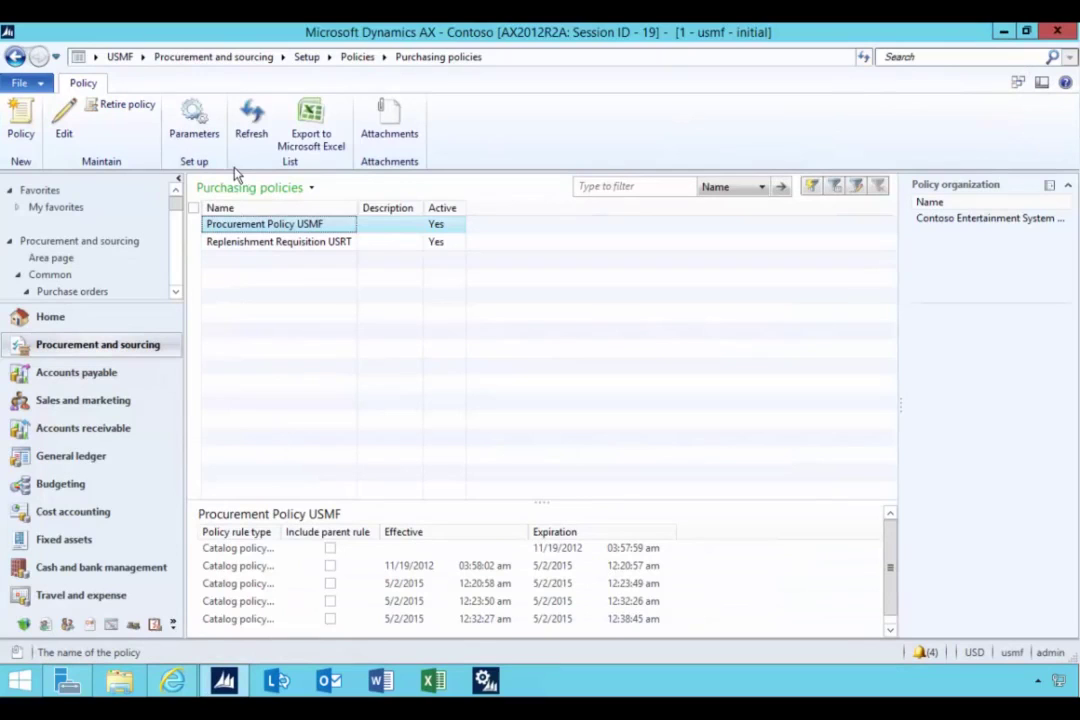
{"action": "left_click", "coordinate": [186, 52]}
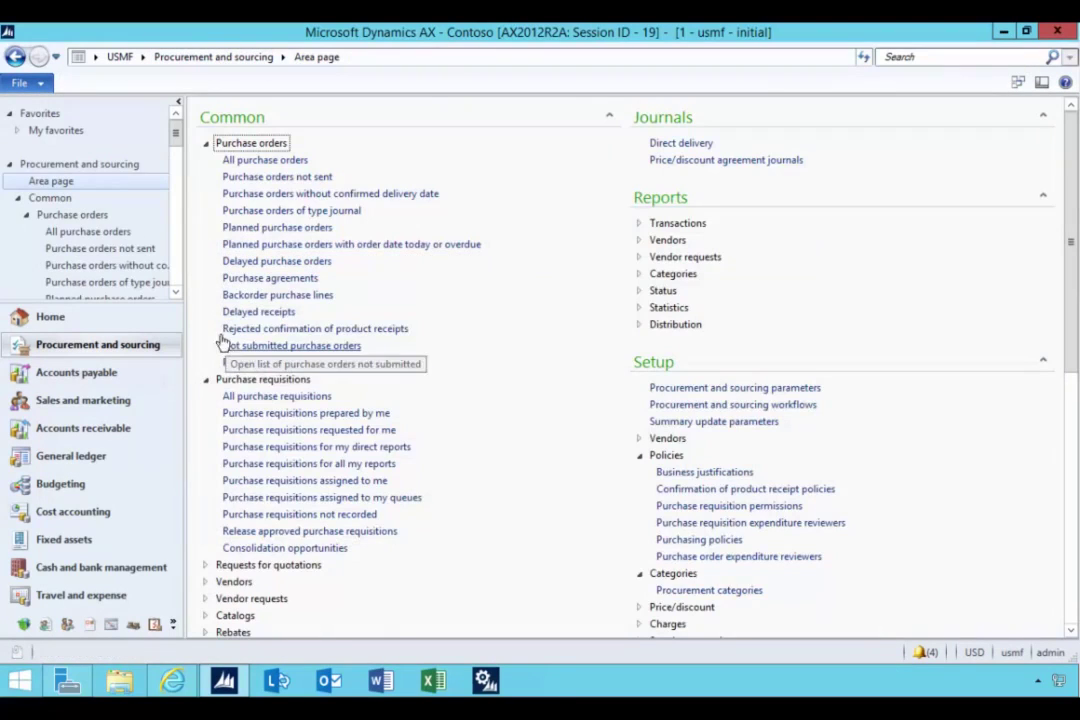
{"action": "left_click", "coordinate": [242, 398]}
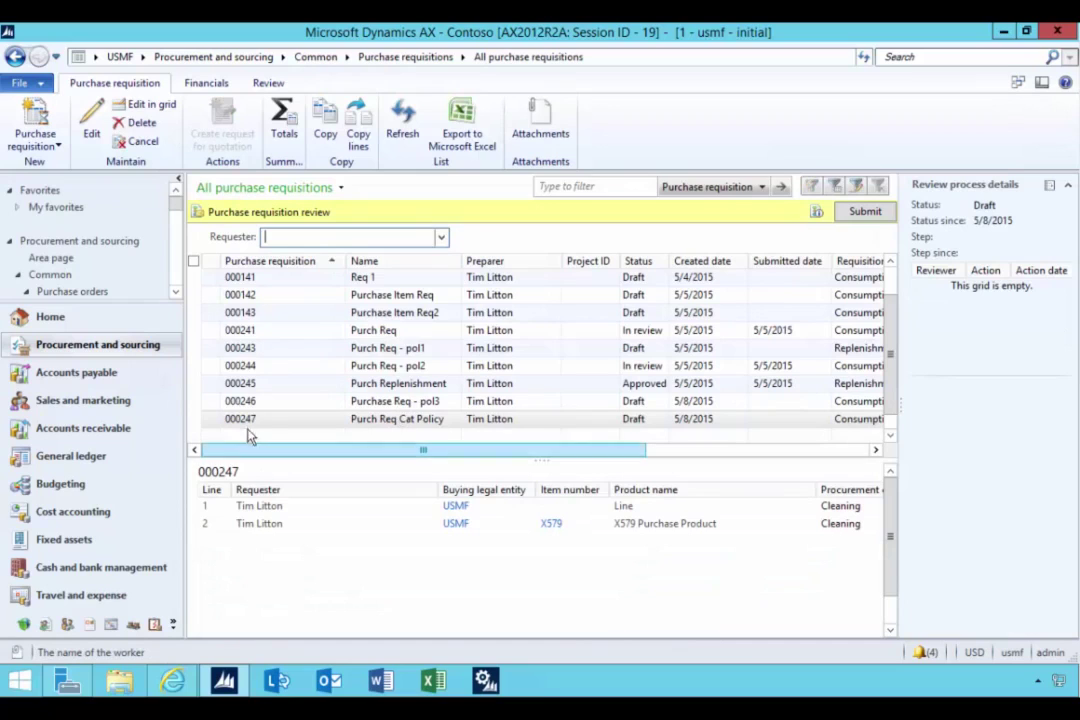
{"action": "left_click", "coordinate": [248, 420]}
Start a new purchase requisition named 'Purch Req Pol4' with purpose Consumption
{"action": "left_click", "coordinate": [40, 135]}
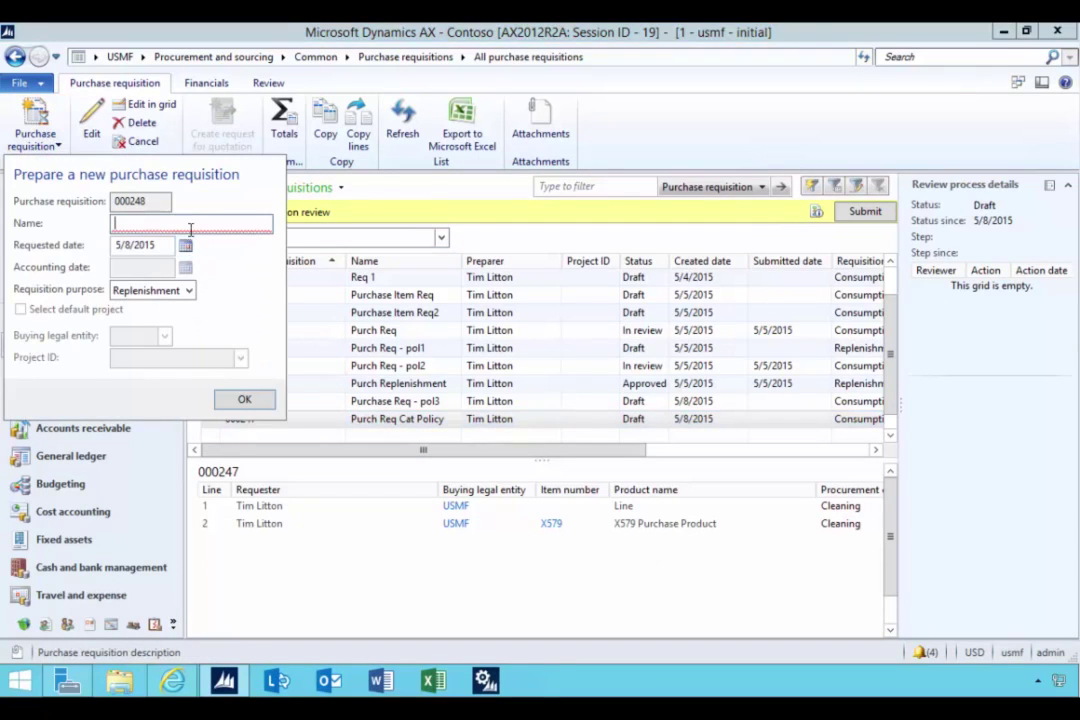
{"action": "type", "text": "Purch Req"}
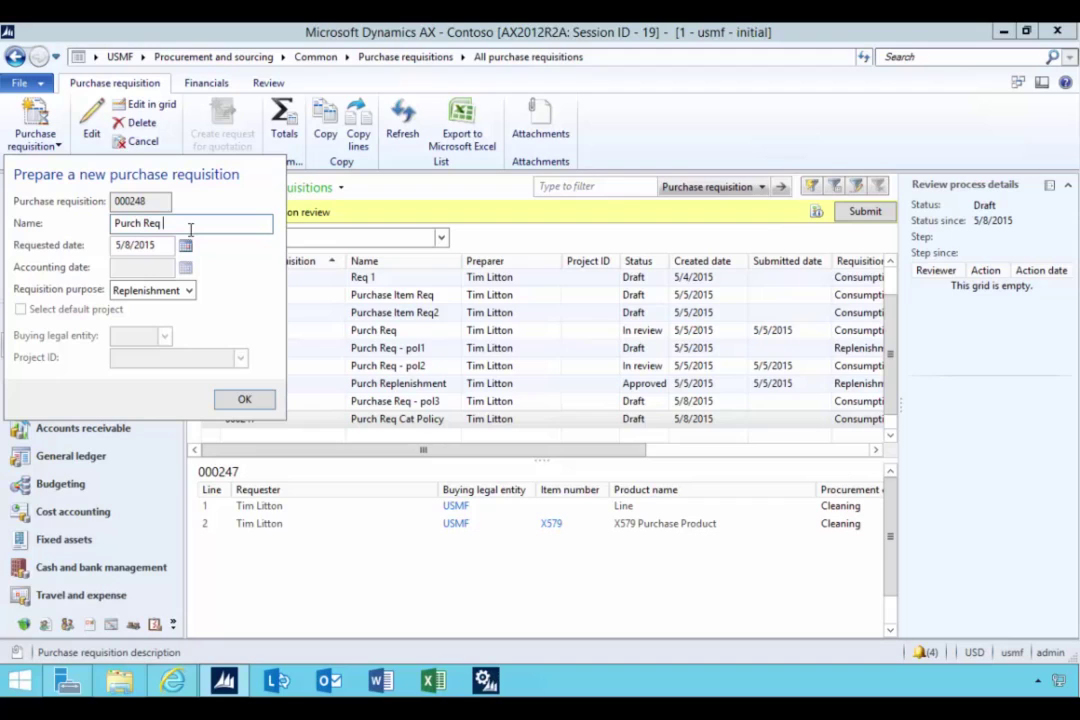
{"action": "type", "text": " Pol4"}
{"action": "key", "text": "Tab"}
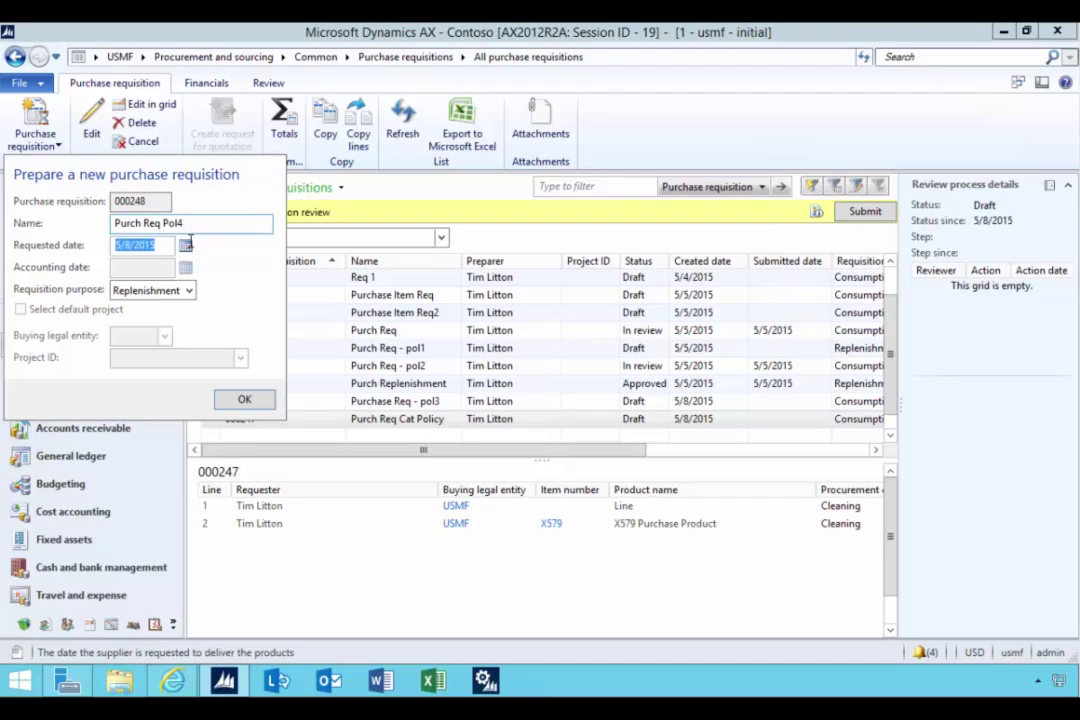
{"action": "left_click", "coordinate": [188, 290]}
{"action": "left_click", "coordinate": [160, 307]}
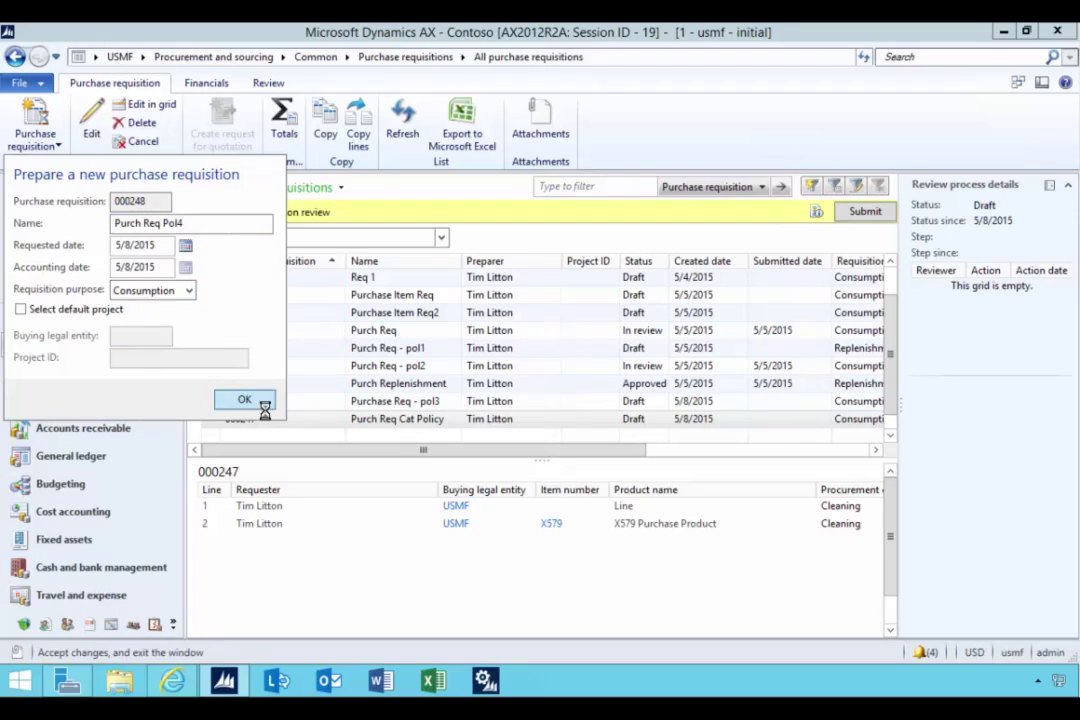
Create requisition 000248 and add a line in the Workplace Services > Cleaning category
{"action": "left_click", "coordinate": [245, 402]}
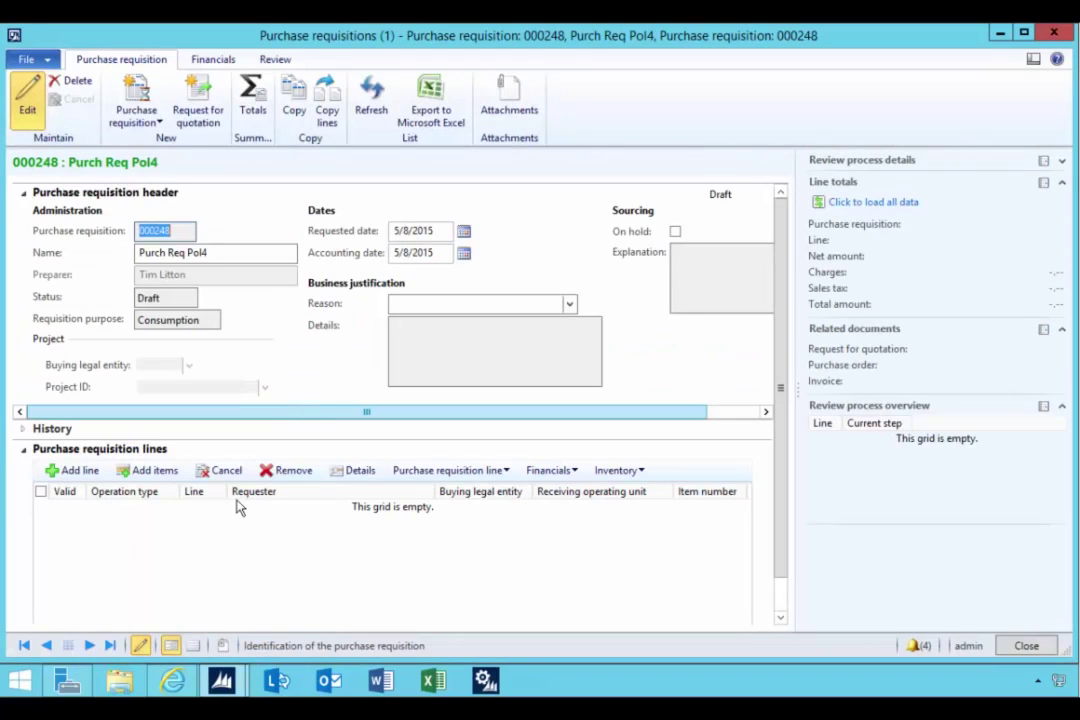
{"action": "left_click", "coordinate": [76, 471]}
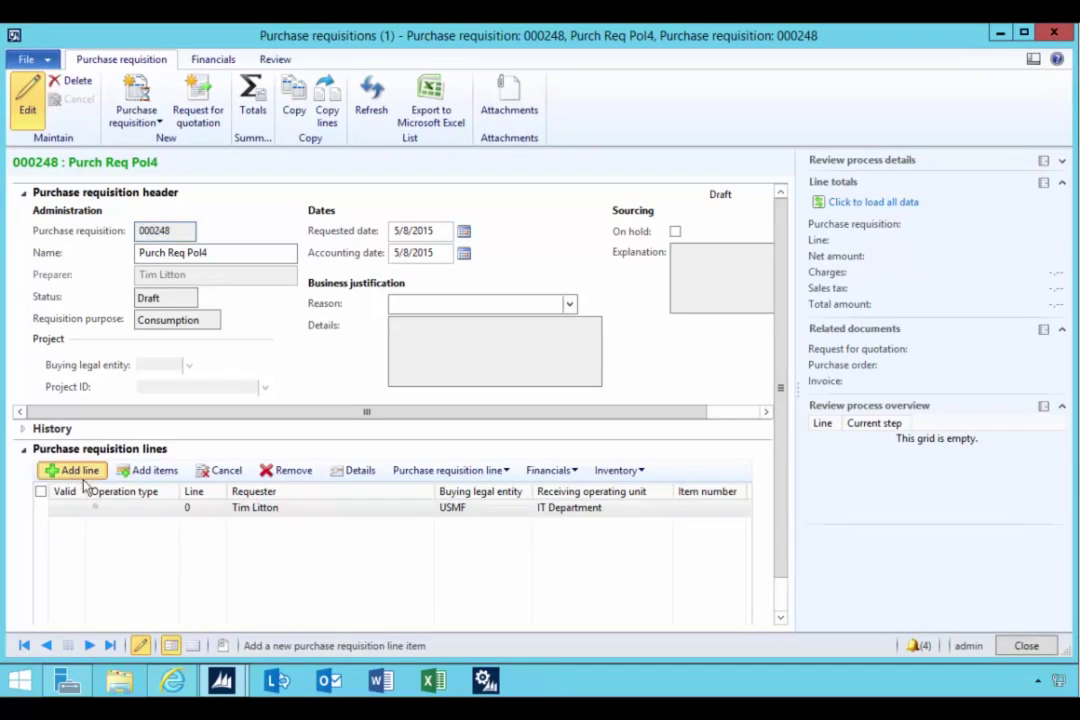
{"action": "left_click", "coordinate": [360, 471]}
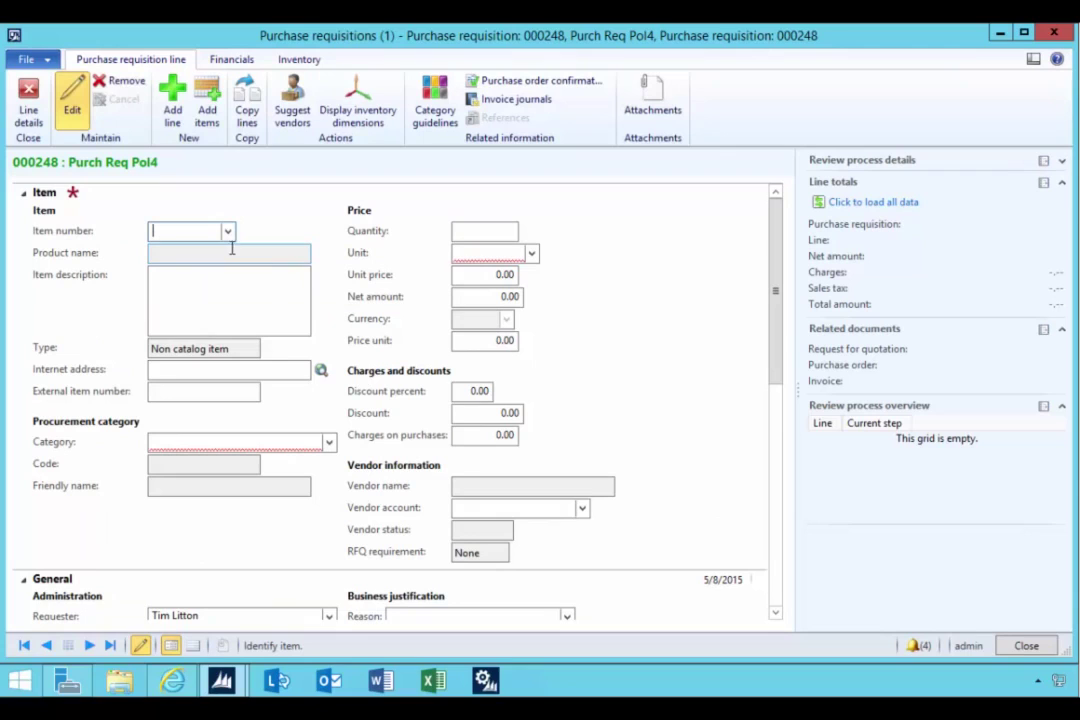
{"action": "left_click", "coordinate": [328, 441]}
{"action": "left_click", "coordinate": [202, 295]}
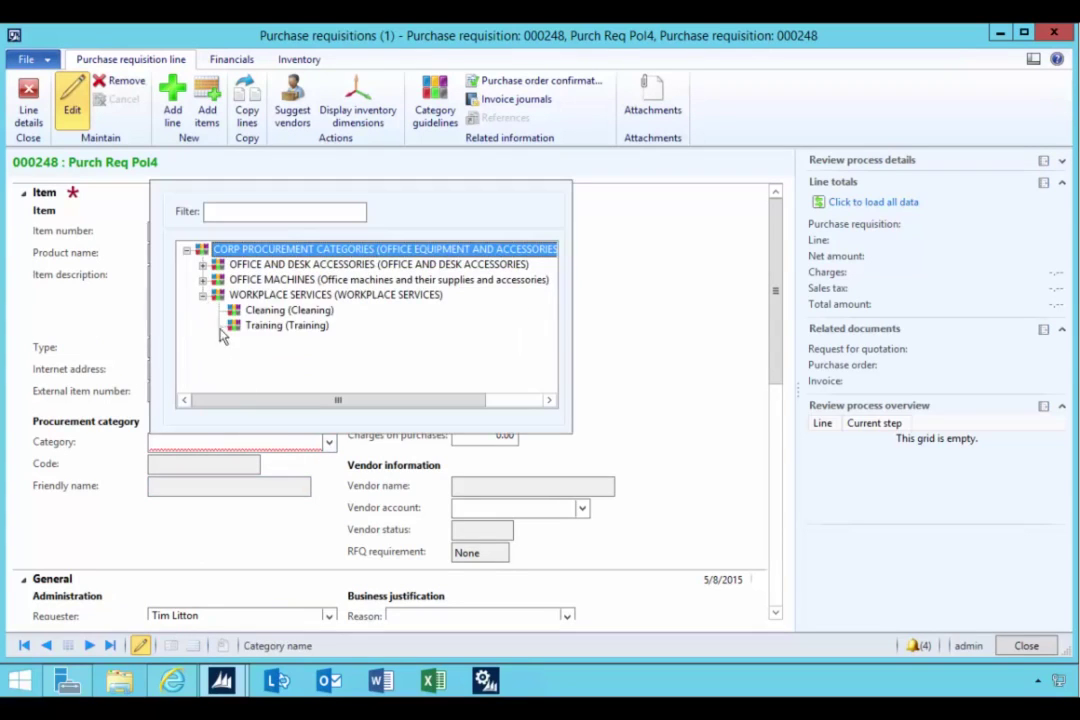
{"action": "double_click", "coordinate": [250, 311]}
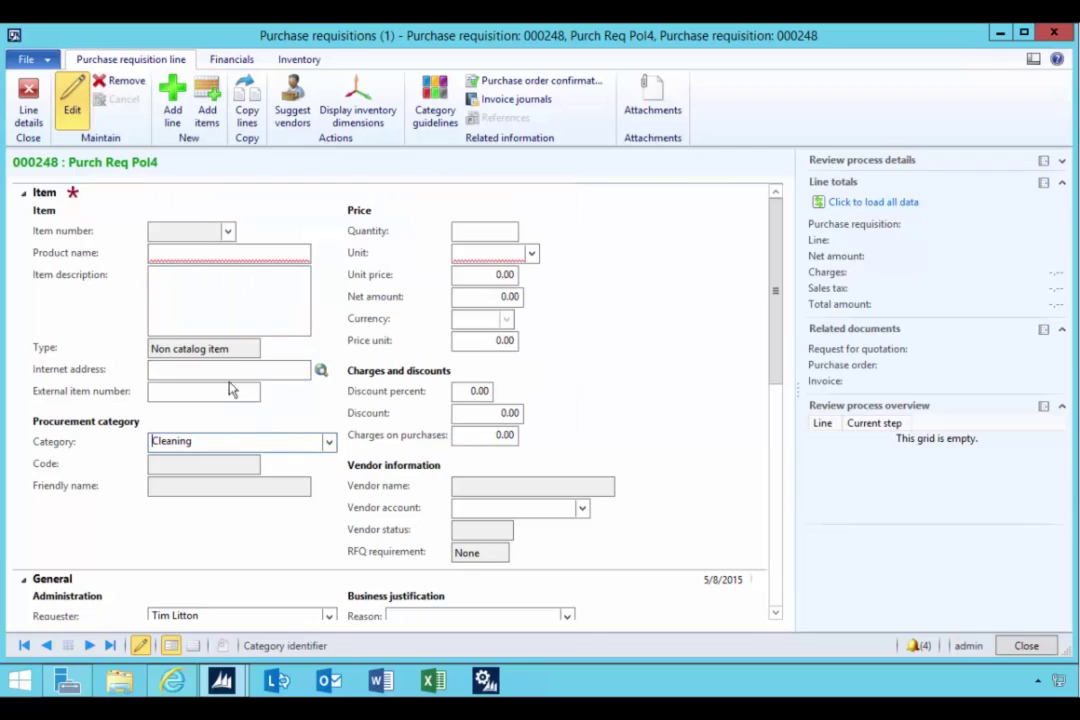
{"action": "left_click", "coordinate": [239, 370]}
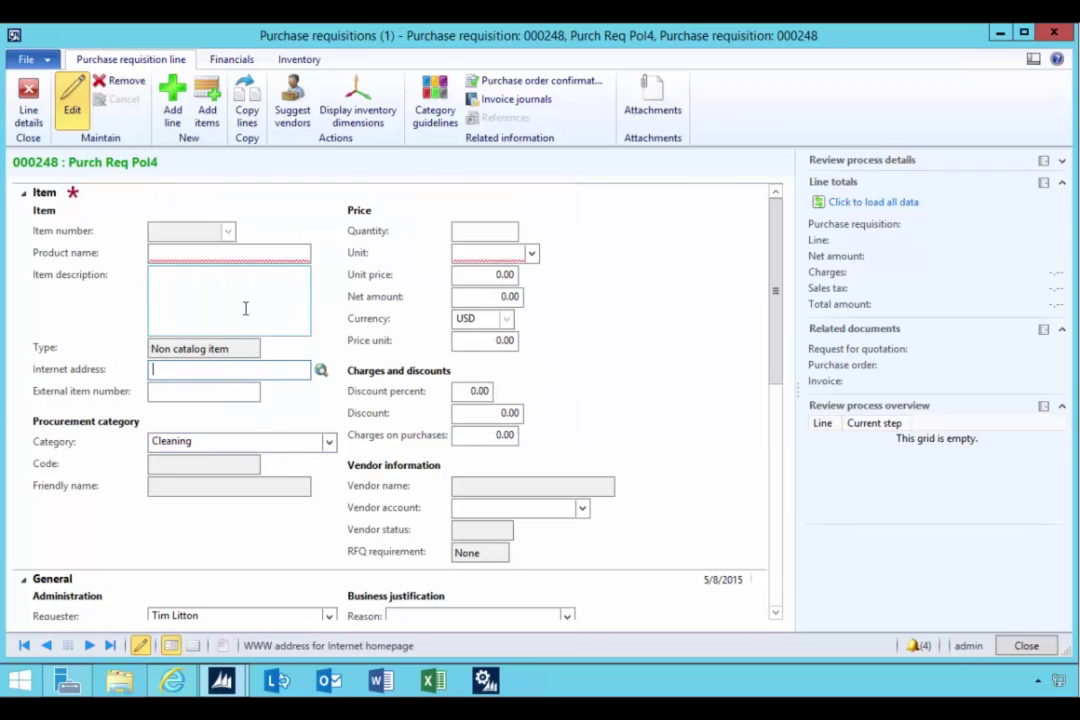
Give the line unit ea, quantity 1 and product name 'clean windows'
{"action": "left_click", "coordinate": [476, 253]}
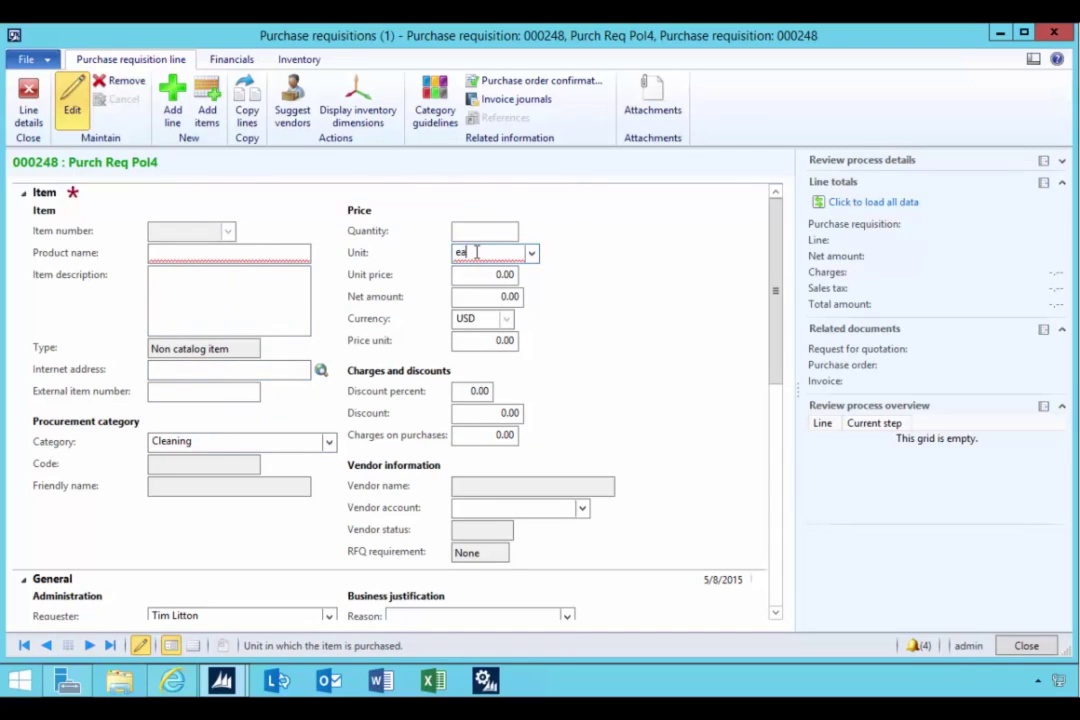
{"action": "key", "text": "Tab"}
{"action": "left_click", "coordinate": [478, 232]}
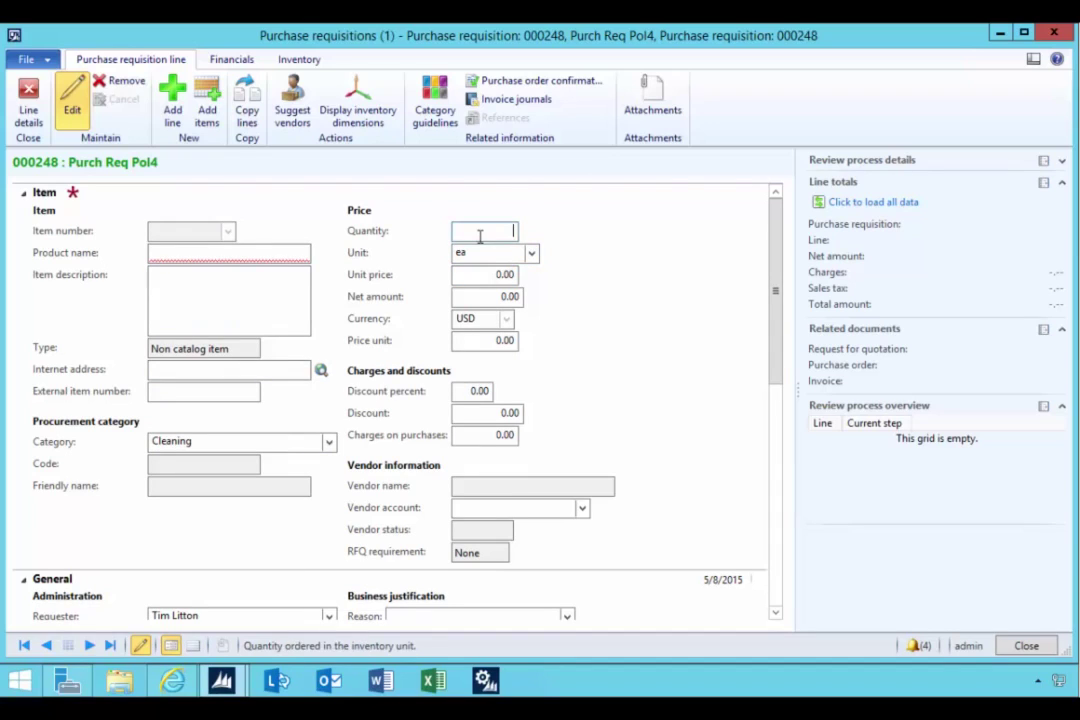
{"action": "type", "text": "1"}
{"action": "key", "text": "Tab"}
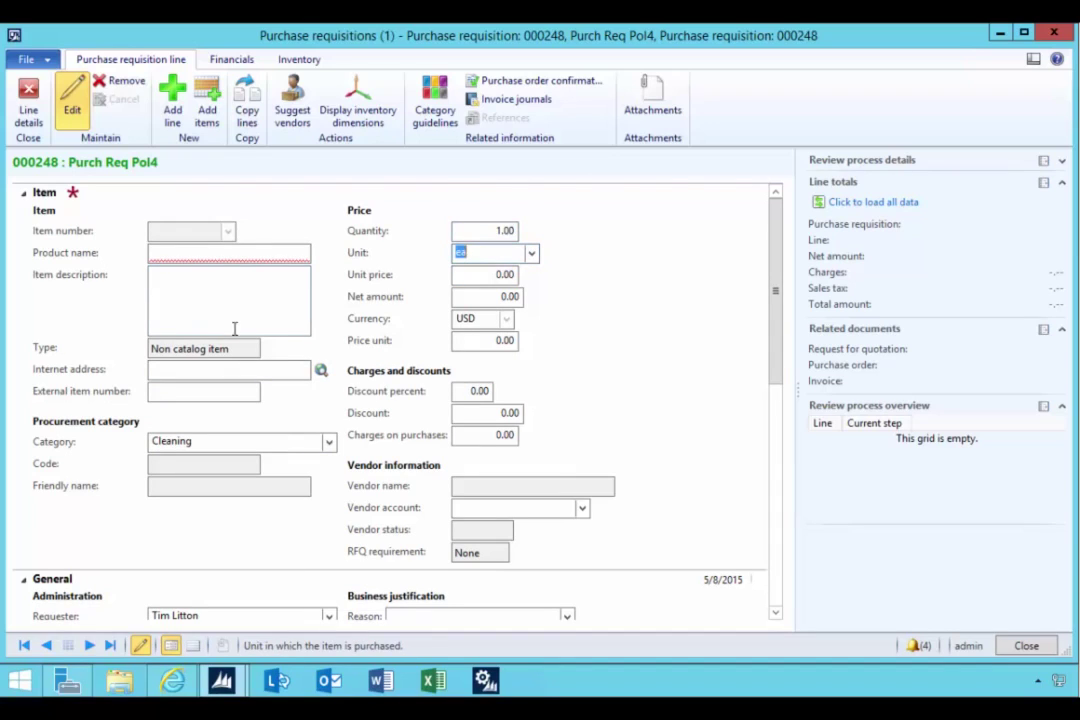
{"action": "left_click", "coordinate": [216, 257]}
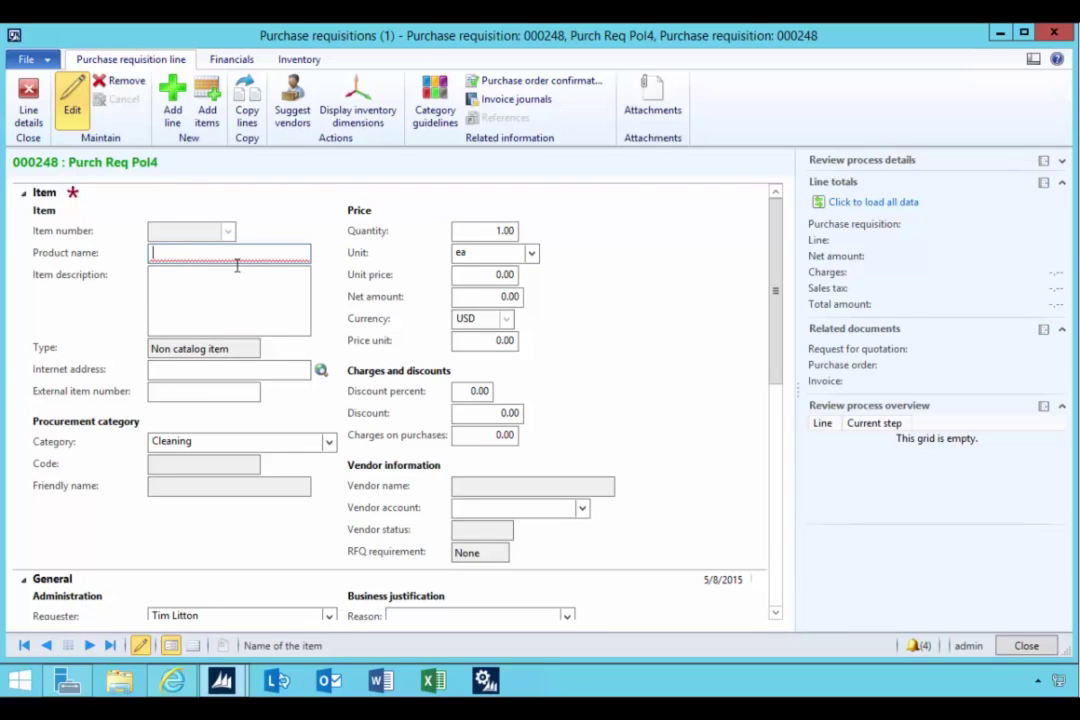
{"action": "type", "text": "clean windows"}
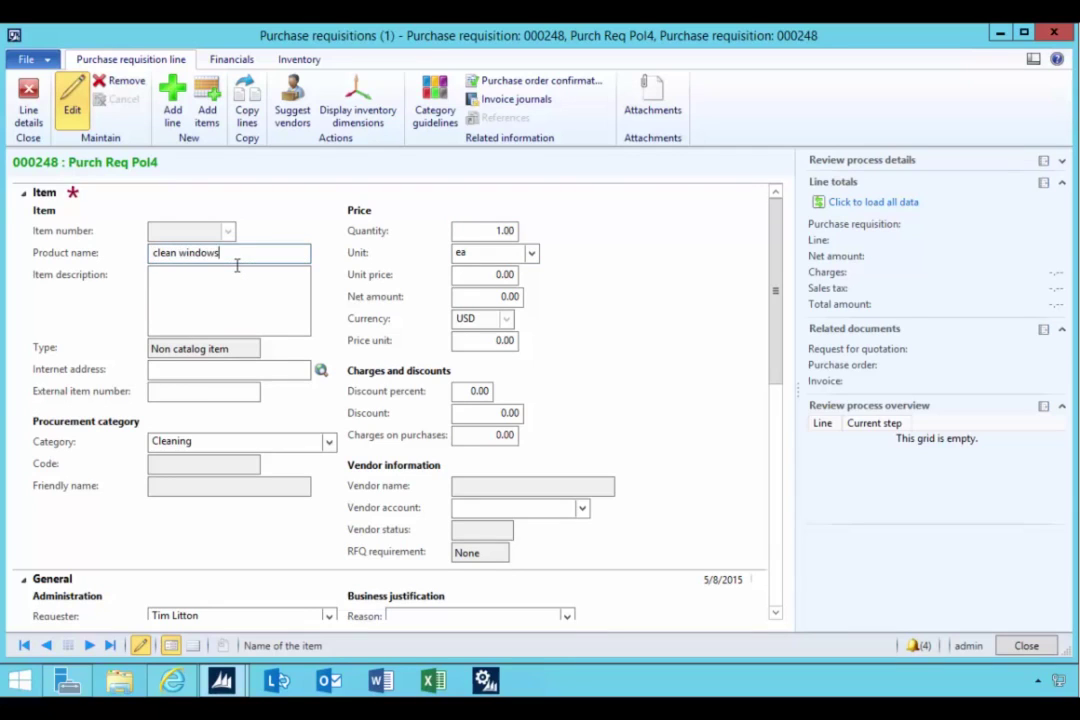
{"action": "key", "text": "Tab"}
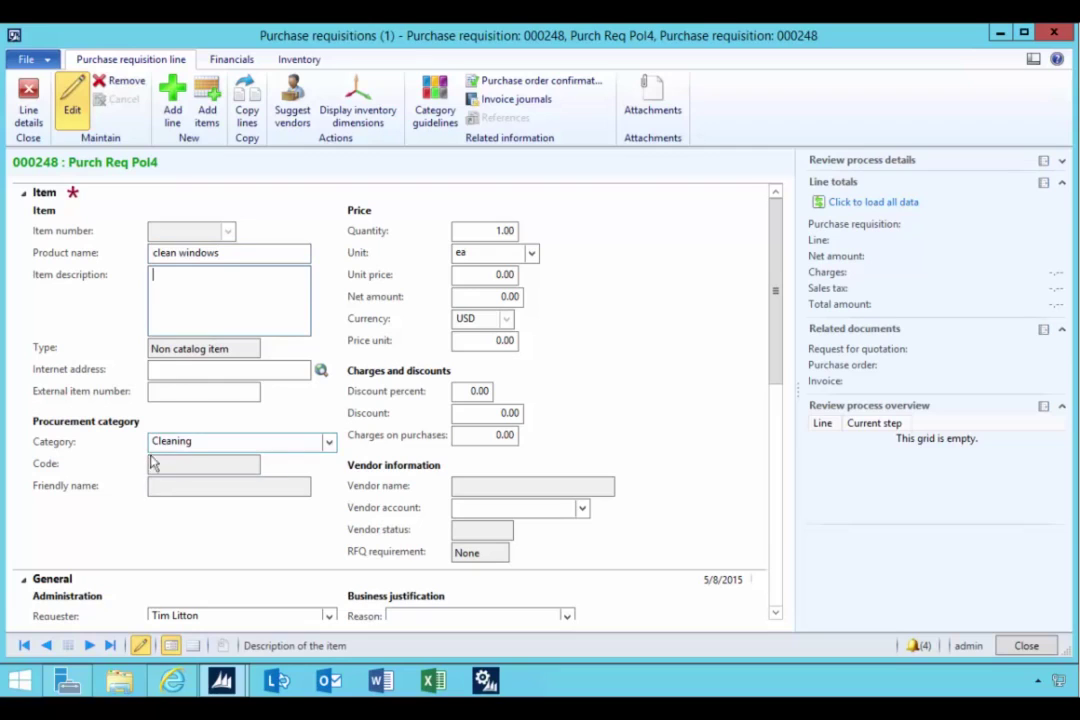
{"action": "left_click", "coordinate": [206, 374]}
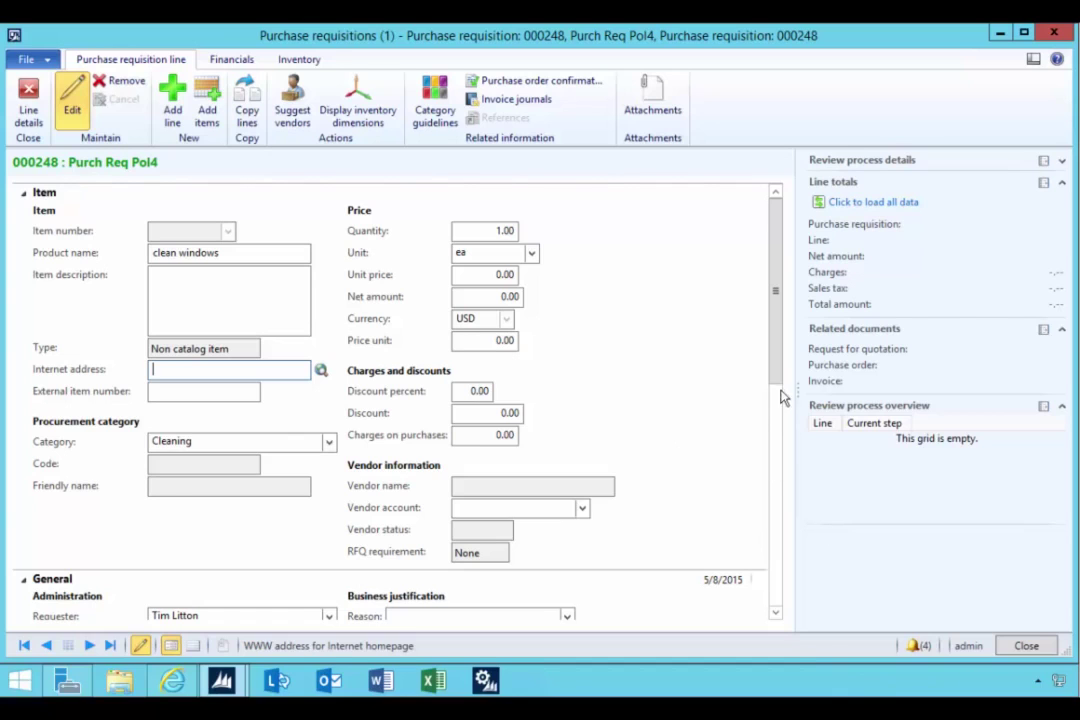
{"action": "left_click_drag", "start_coordinate": [776, 373], "coordinate": [776, 424]}
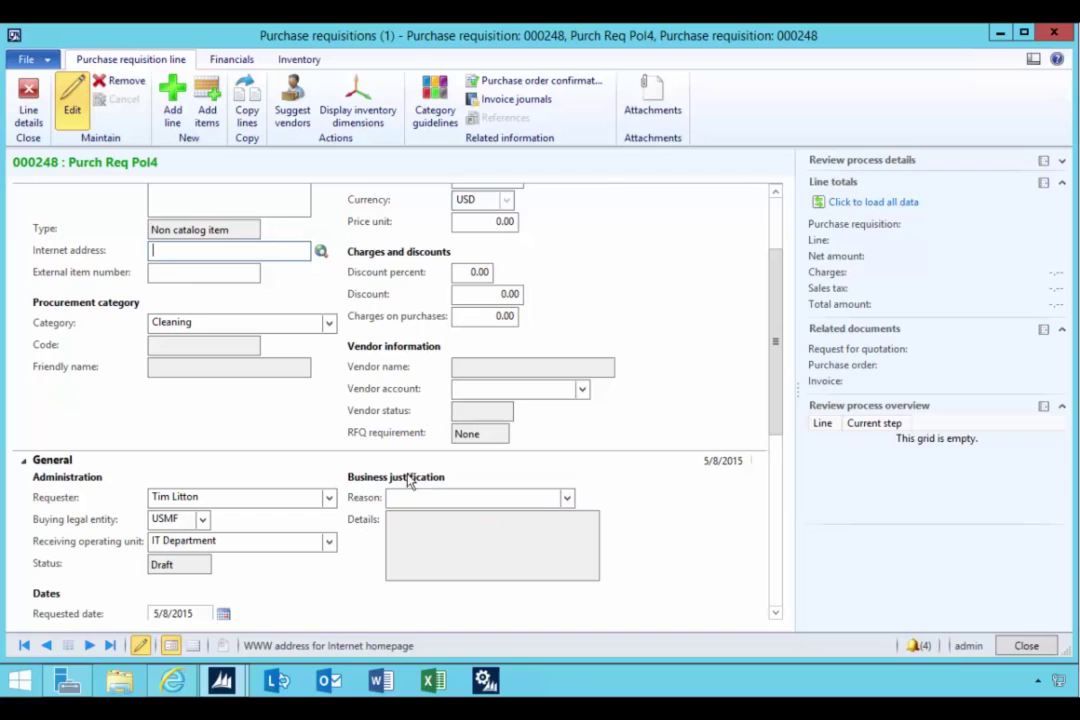
{"action": "left_click", "coordinate": [567, 498]}
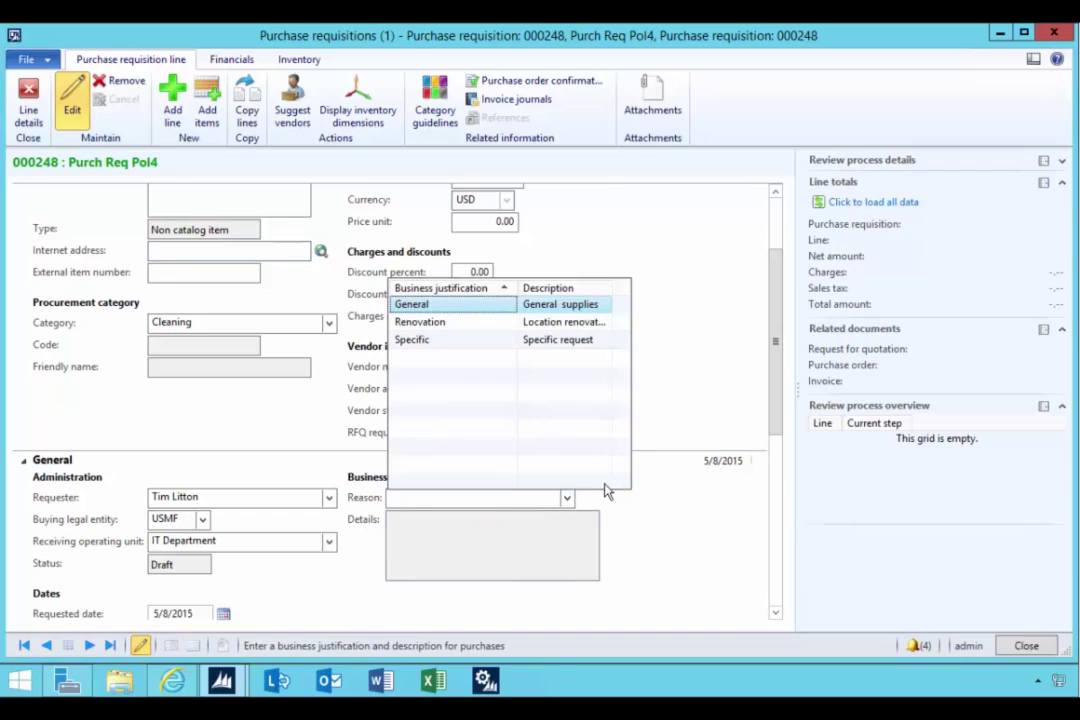
{"action": "left_click", "coordinate": [612, 504]}
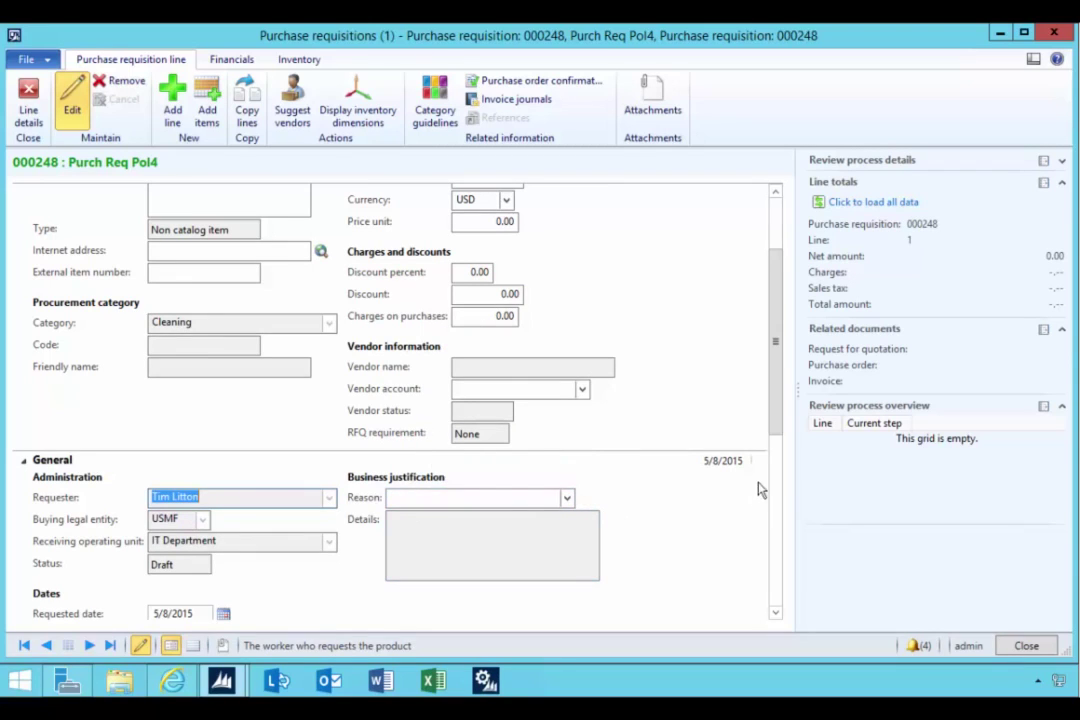
{"action": "left_click_drag", "start_coordinate": [776, 422], "coordinate": [774, 344]}
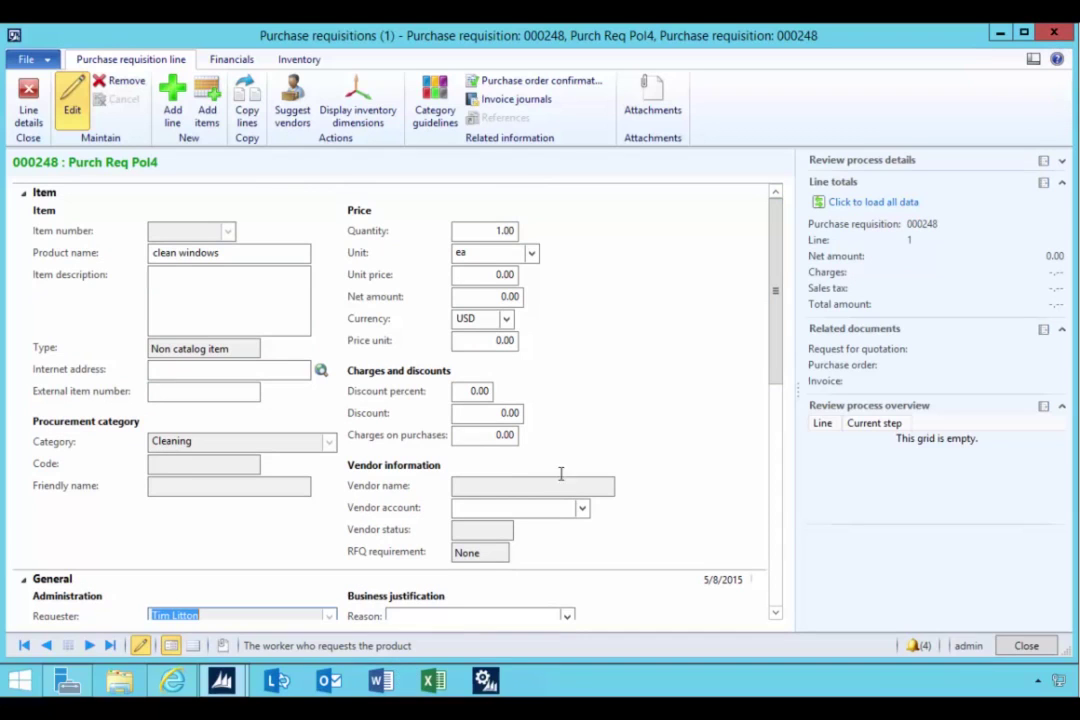
Return to the refreshed requisition list and select 000248 Purch Req Pol4
{"action": "left_click", "coordinate": [1050, 35]}
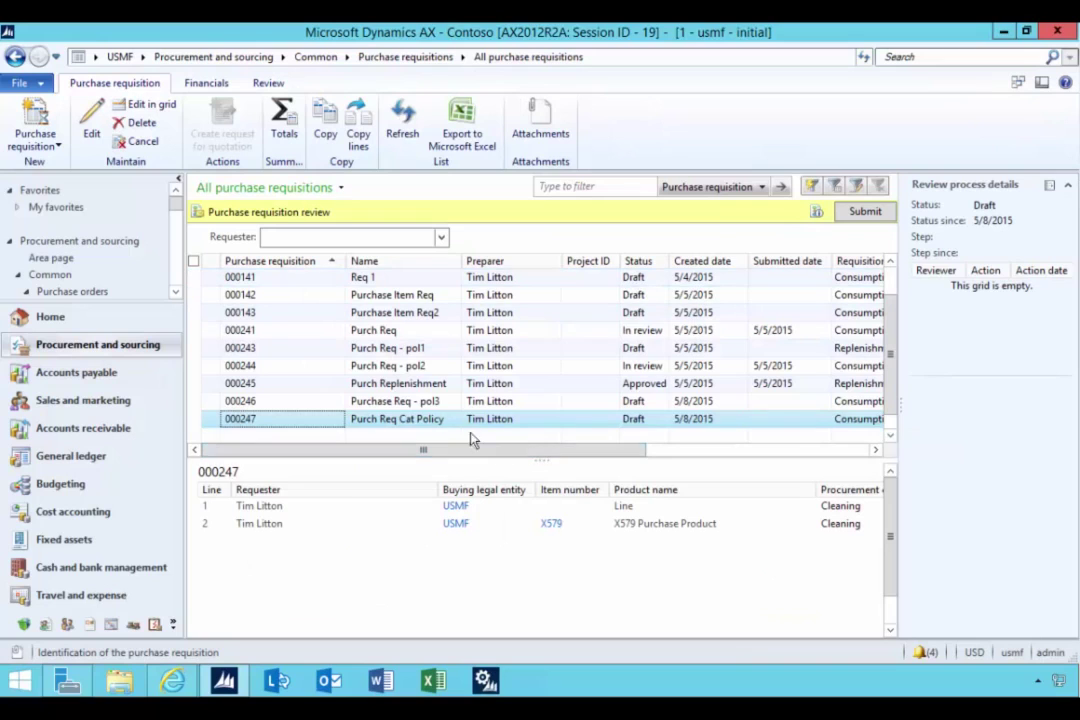
{"action": "left_click", "coordinate": [405, 125]}
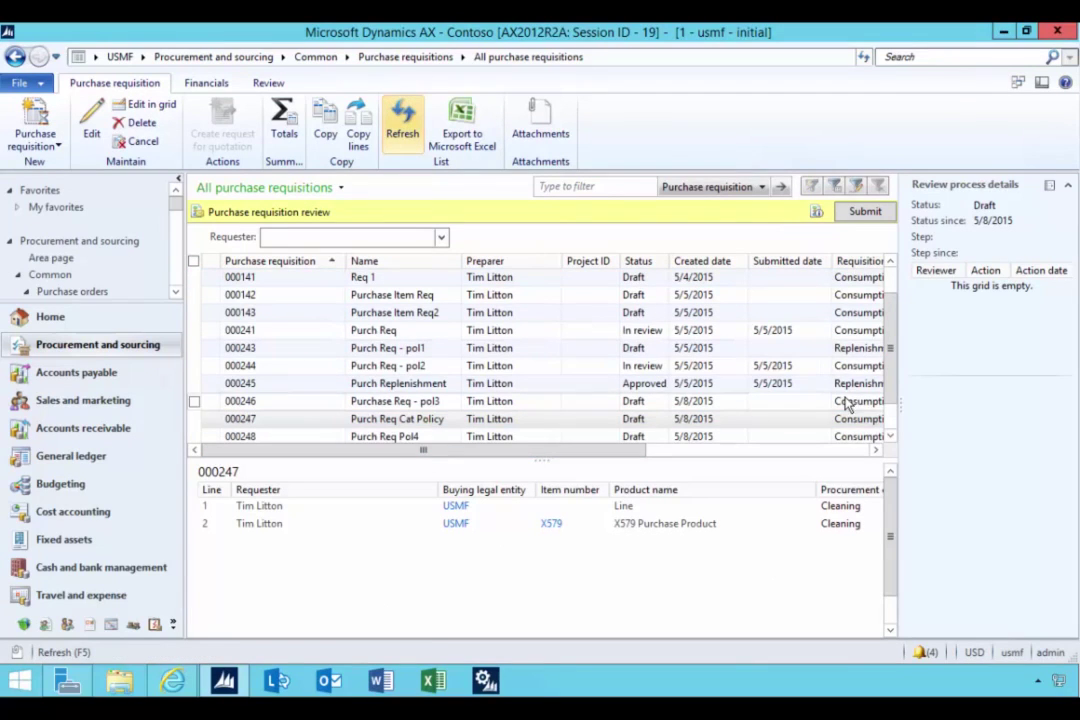
{"action": "left_click", "coordinate": [890, 436]}
{"action": "left_click", "coordinate": [890, 436]}
{"action": "left_click", "coordinate": [890, 436]}
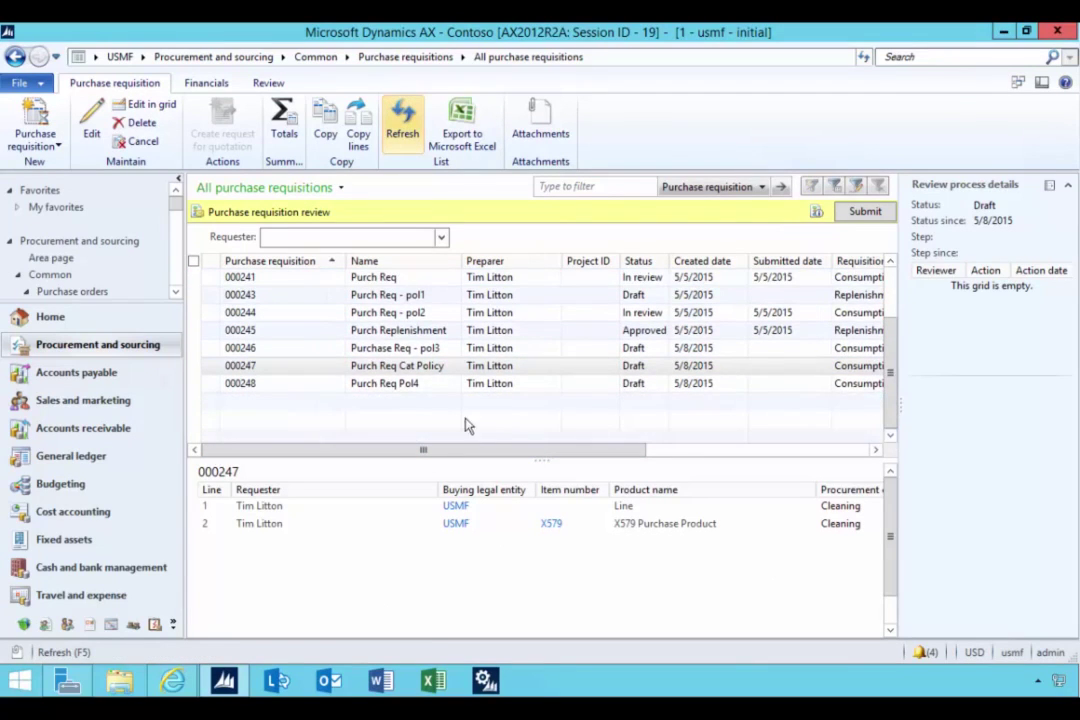
{"action": "left_click", "coordinate": [410, 385]}
{"action": "left_click", "coordinate": [285, 389]}
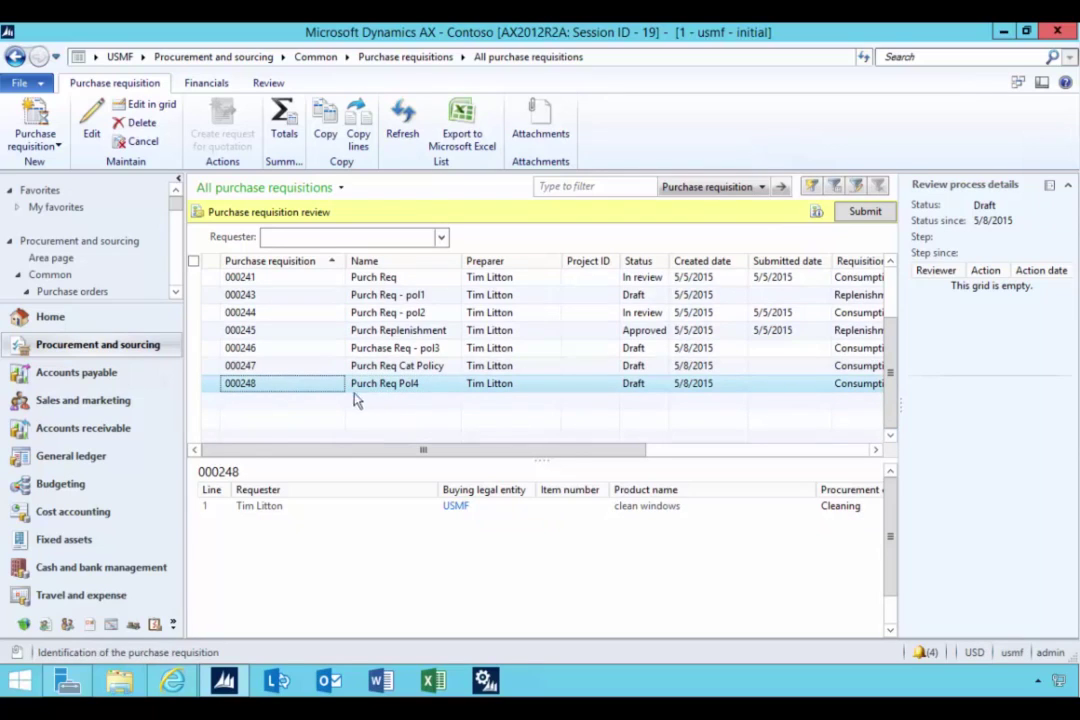
Submit 000248 and dismiss the warning that line 1 is missing a Reason
{"action": "left_click", "coordinate": [862, 213]}
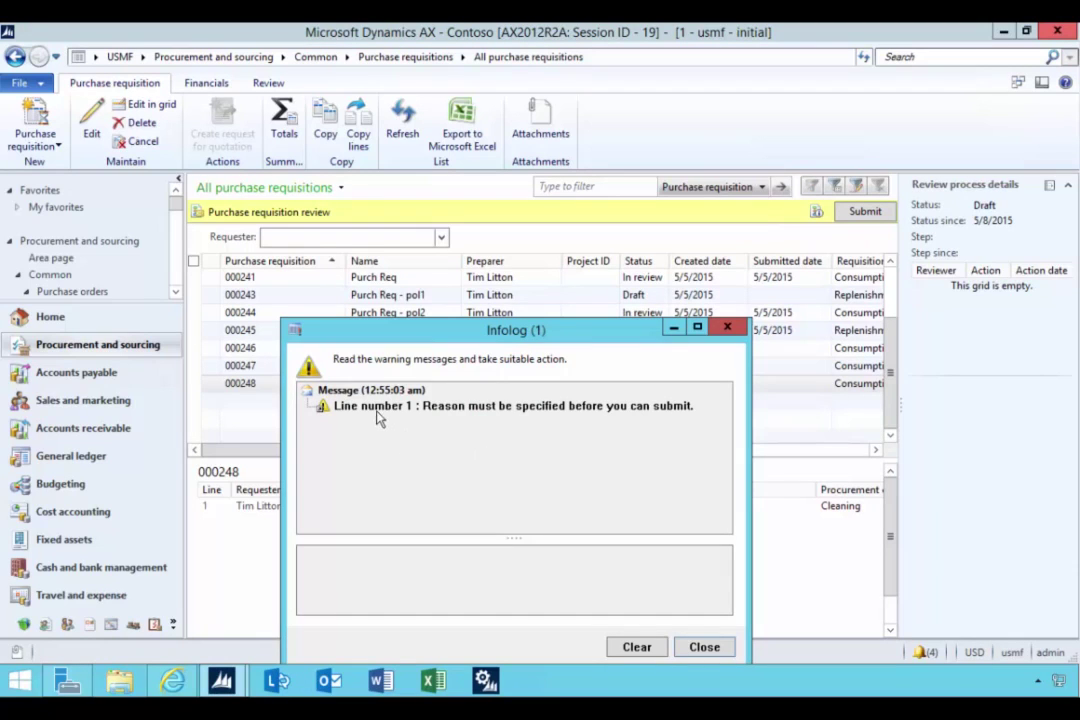
{"action": "left_click", "coordinate": [662, 410]}
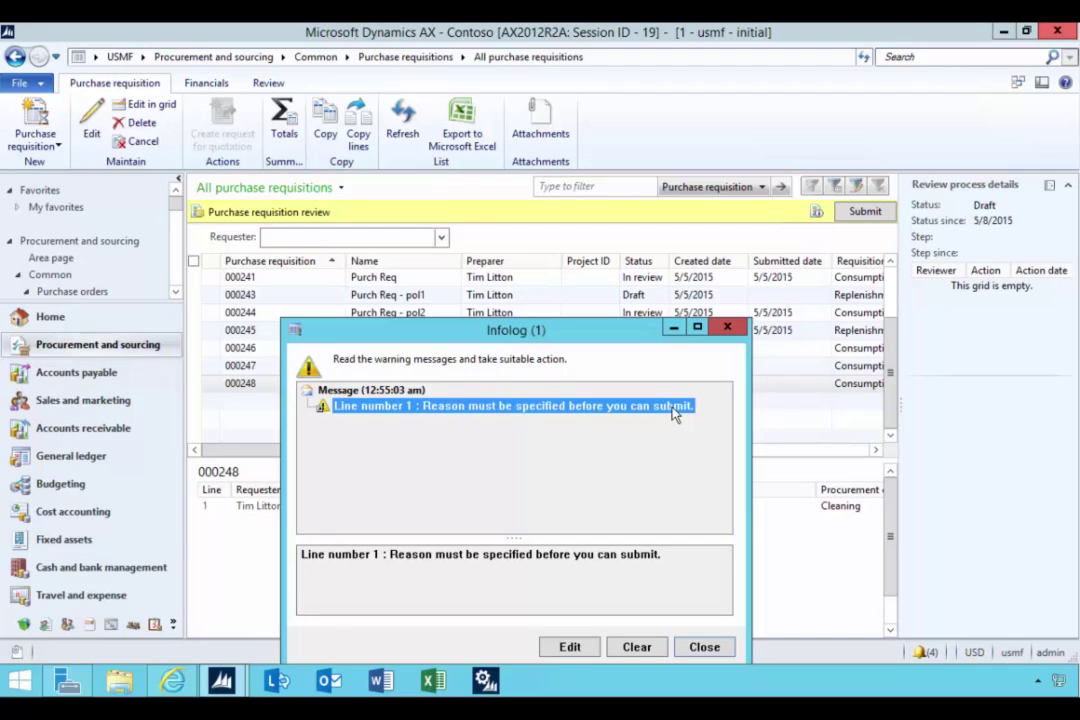
{"action": "left_click", "coordinate": [727, 327]}
{"action": "left_click", "coordinate": [350, 388]}
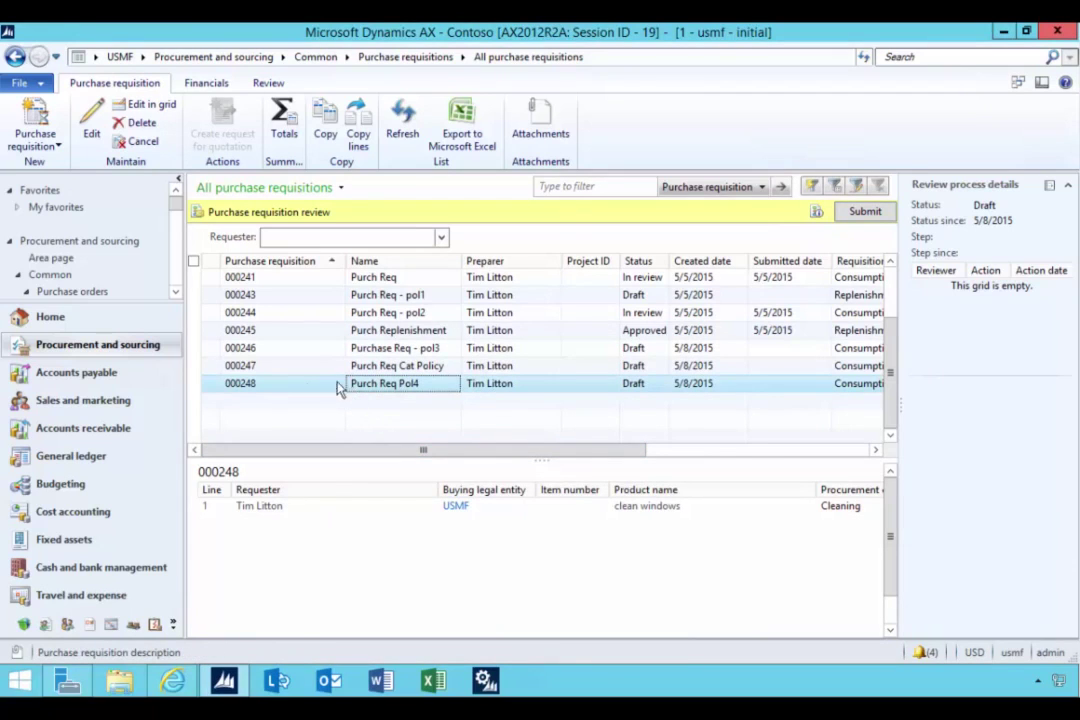
Edit requisition 000248 and set line 1's Reason to General supplies
{"action": "left_click", "coordinate": [298, 385]}
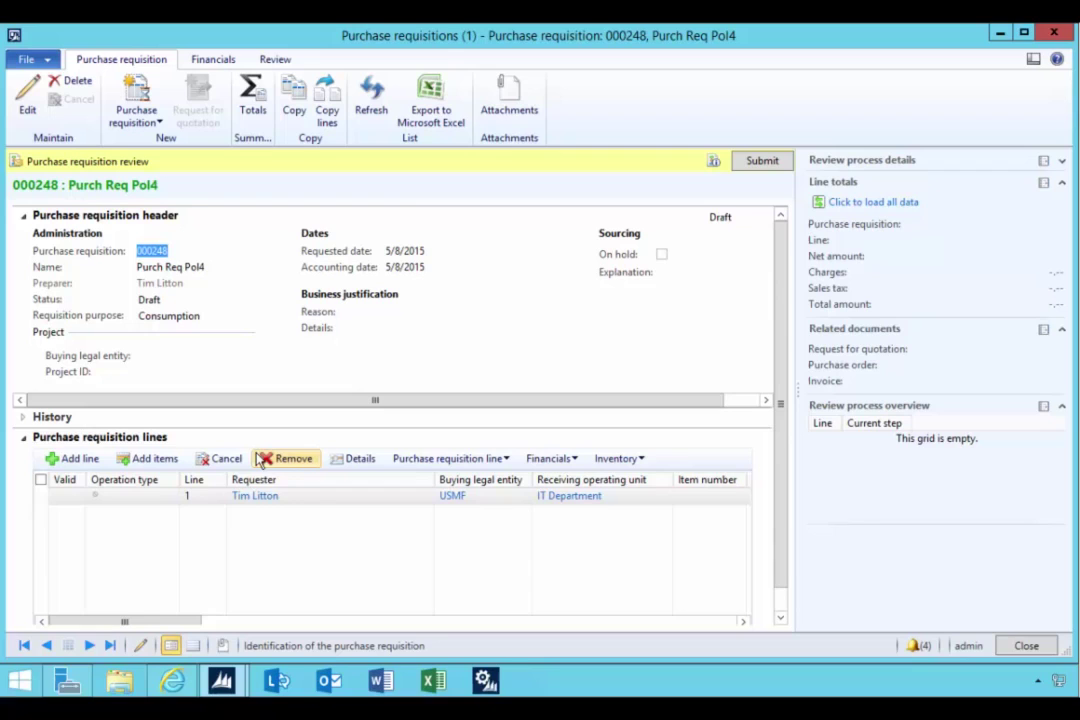
{"action": "left_click", "coordinate": [200, 497]}
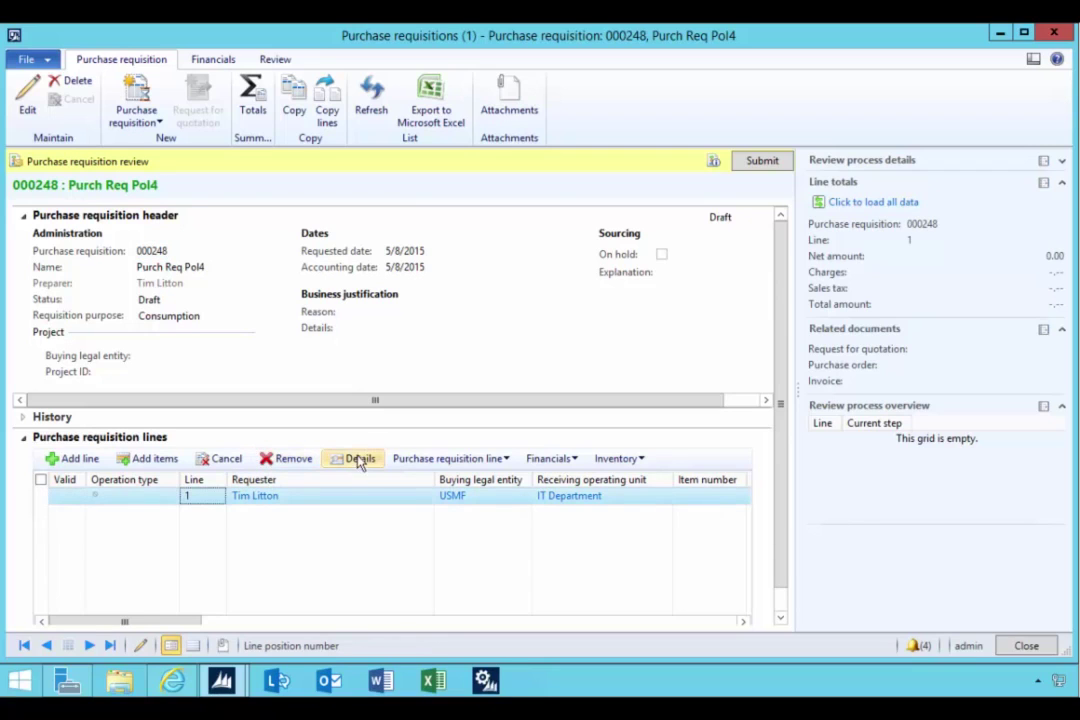
{"action": "left_click", "coordinate": [27, 100]}
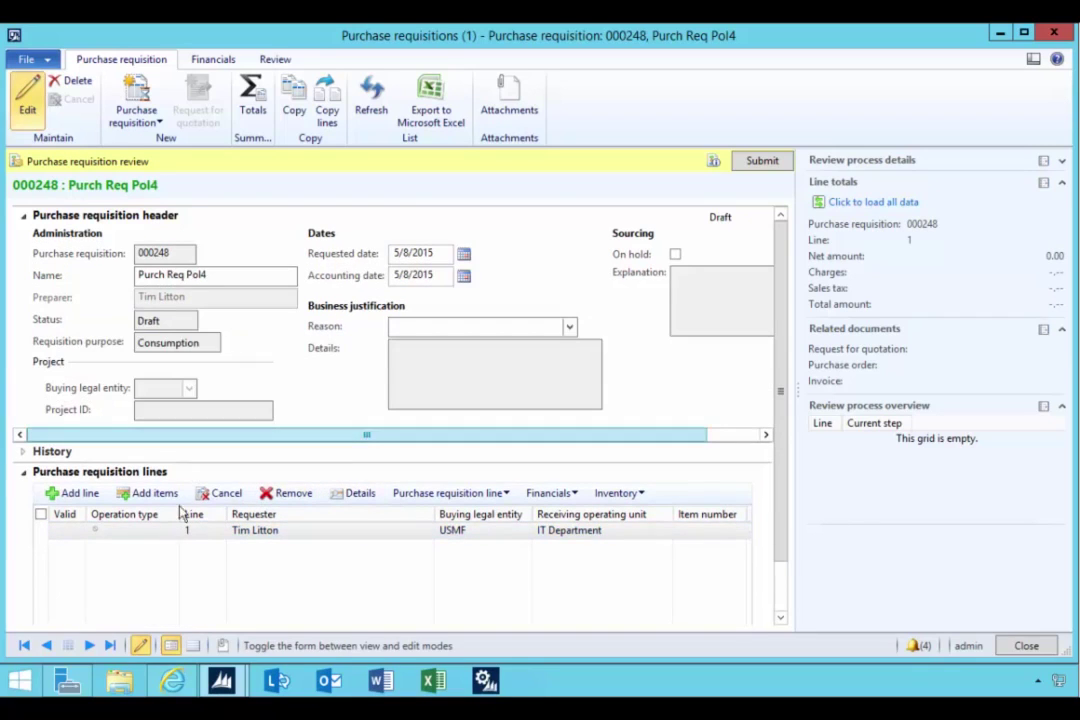
{"action": "left_click", "coordinate": [358, 493]}
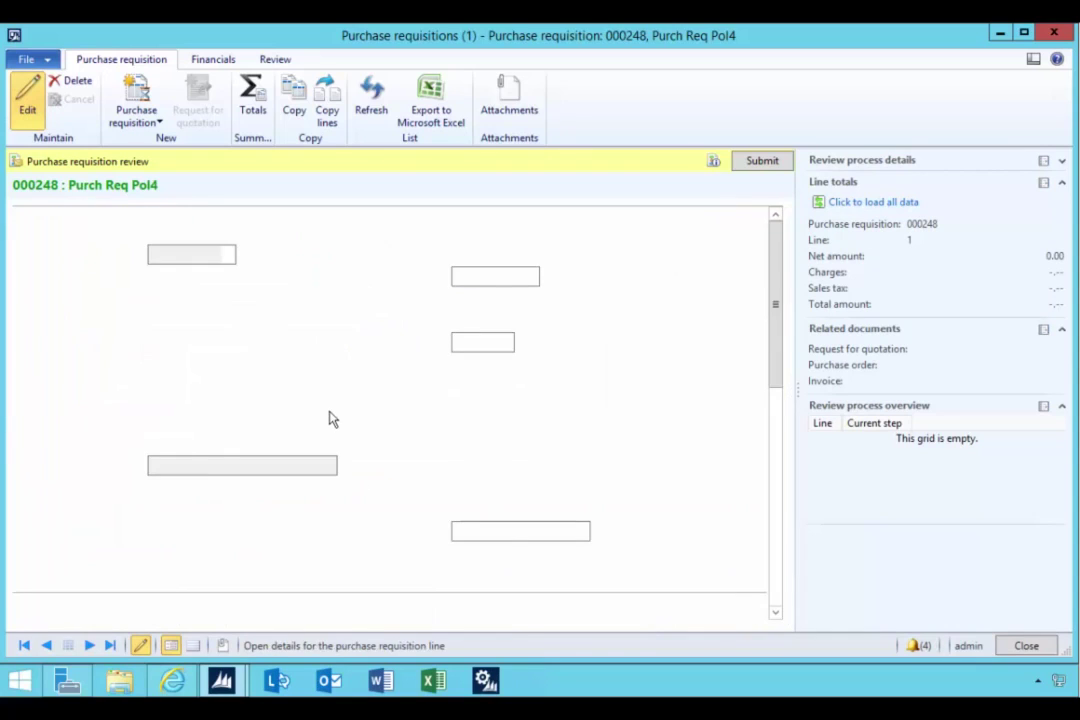
{"action": "scroll", "coordinate": [769, 424], "scroll_direction": "down", "scroll_amount": 5}
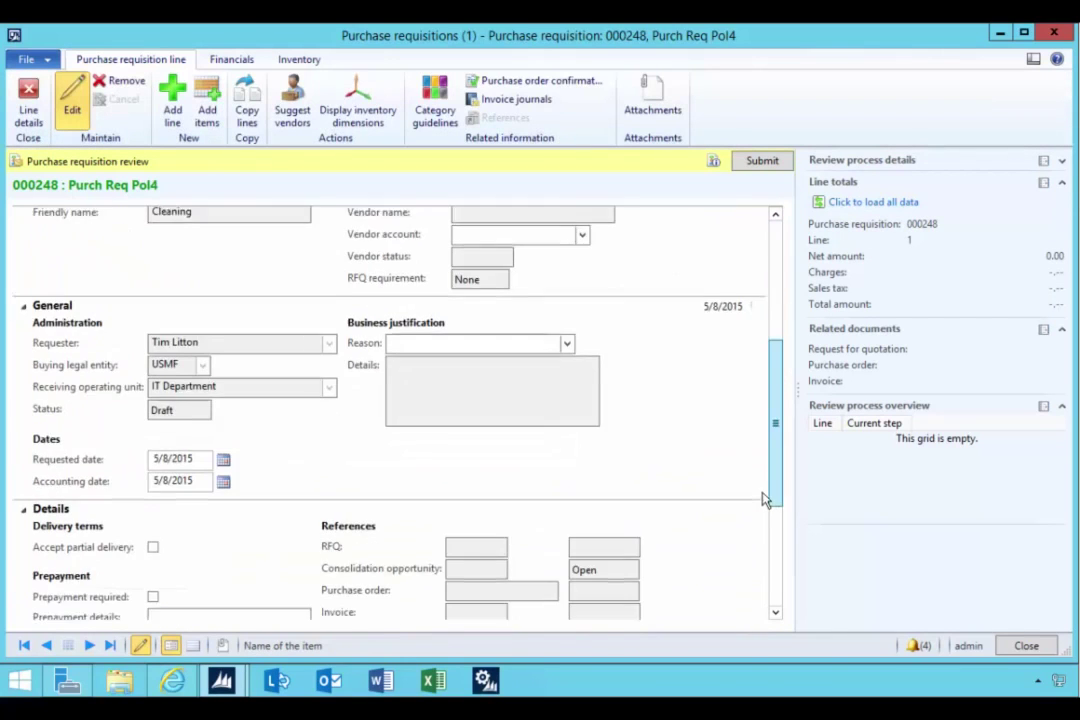
{"action": "left_click", "coordinate": [566, 310]}
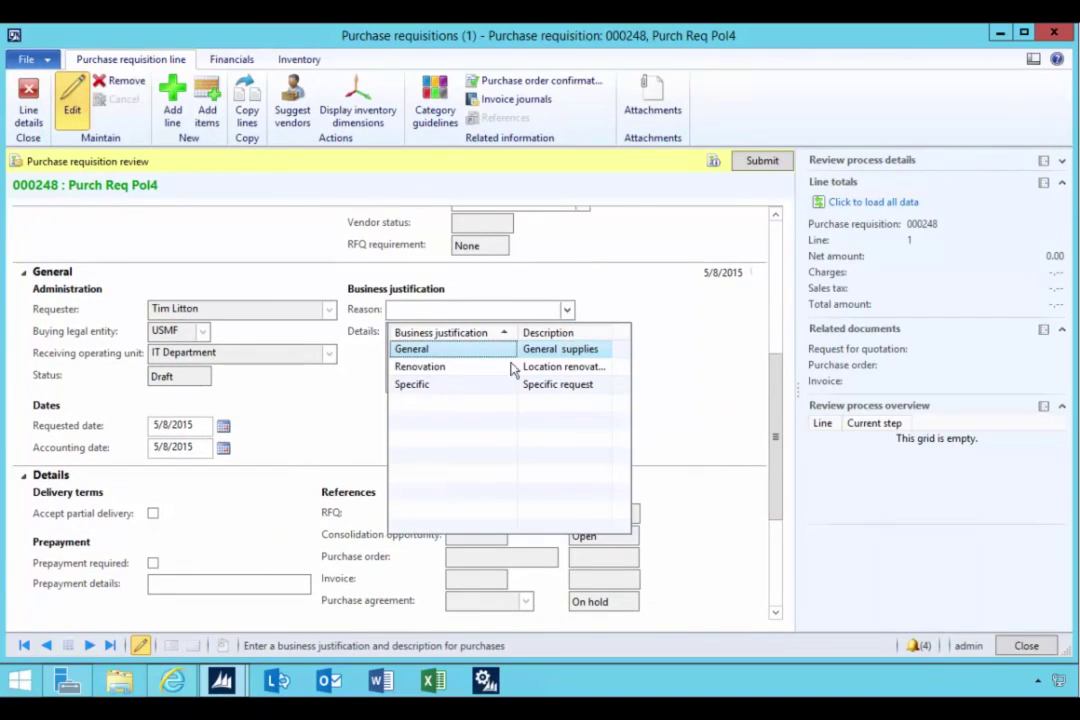
{"action": "key", "text": "Return"}
{"action": "left_click", "coordinate": [446, 345]}
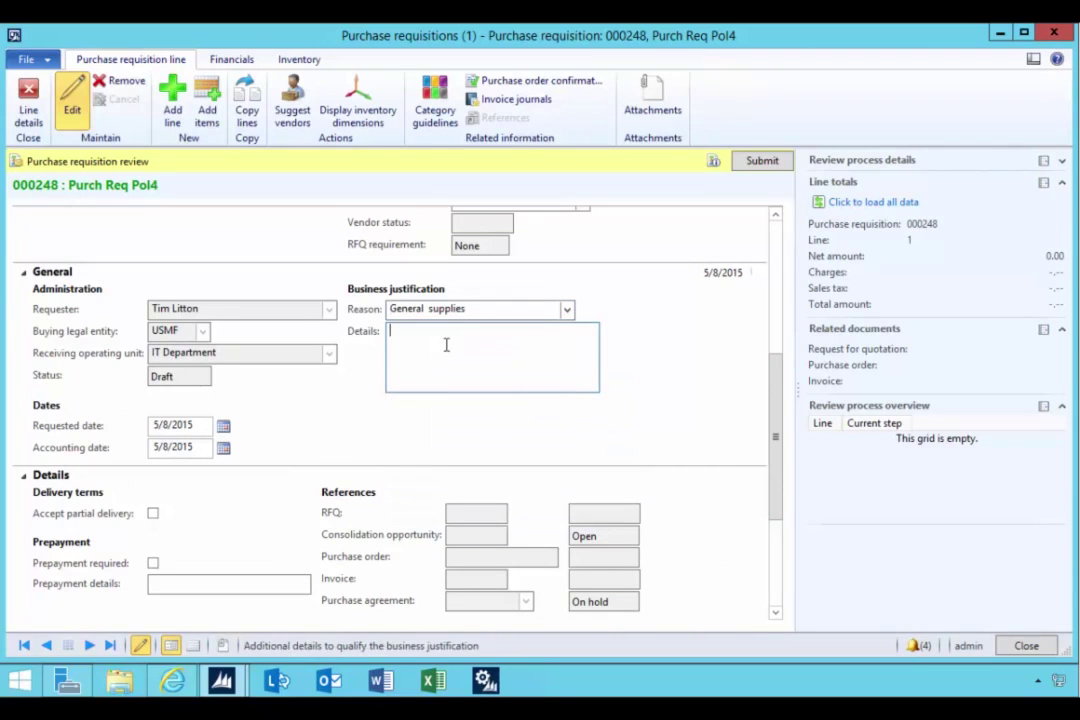
{"action": "left_click", "coordinate": [422, 313]}
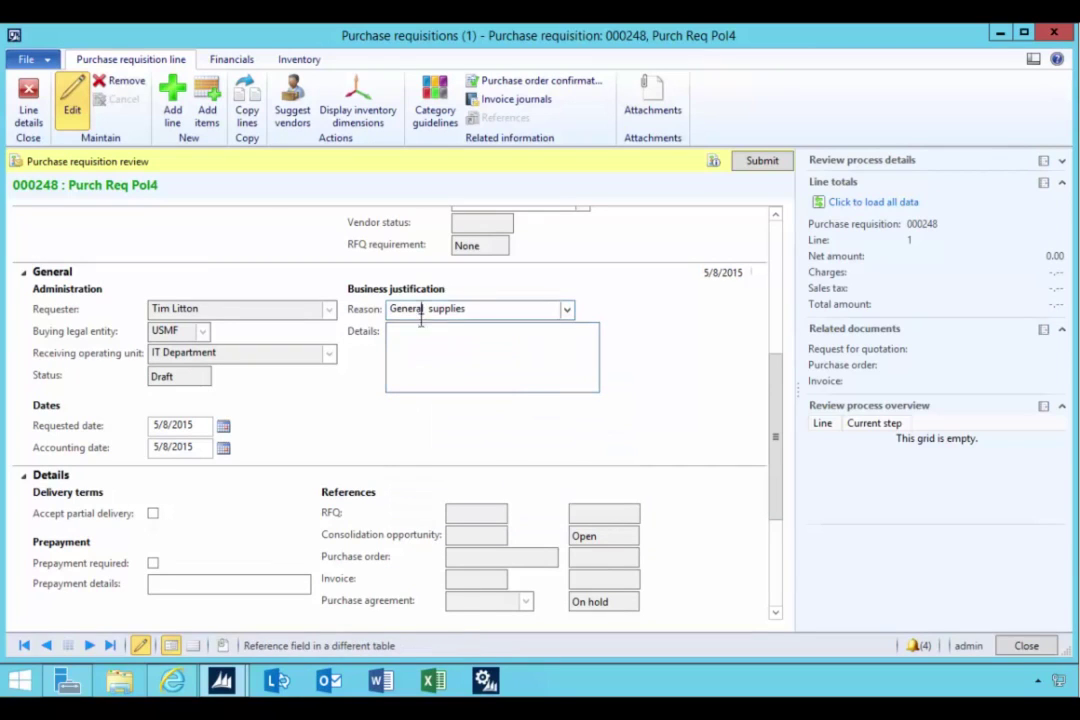
Save the line and submit the requisition to workflow
{"action": "left_click", "coordinate": [74, 112]}
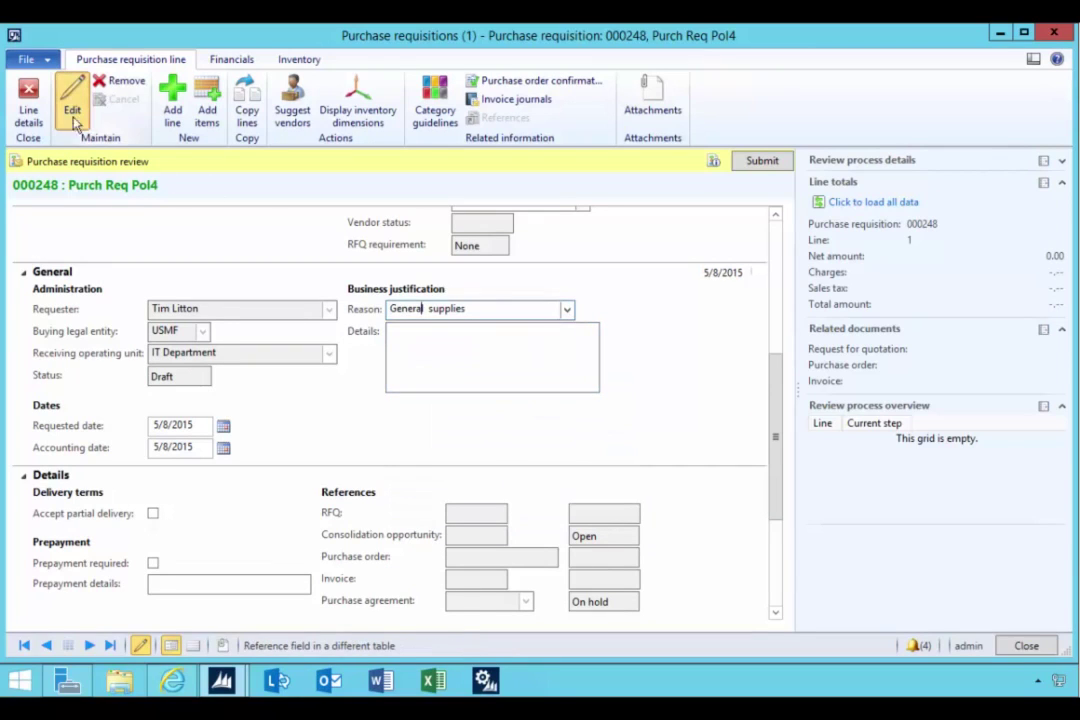
{"action": "left_click", "coordinate": [763, 162]}
{"action": "left_click", "coordinate": [580, 401]}
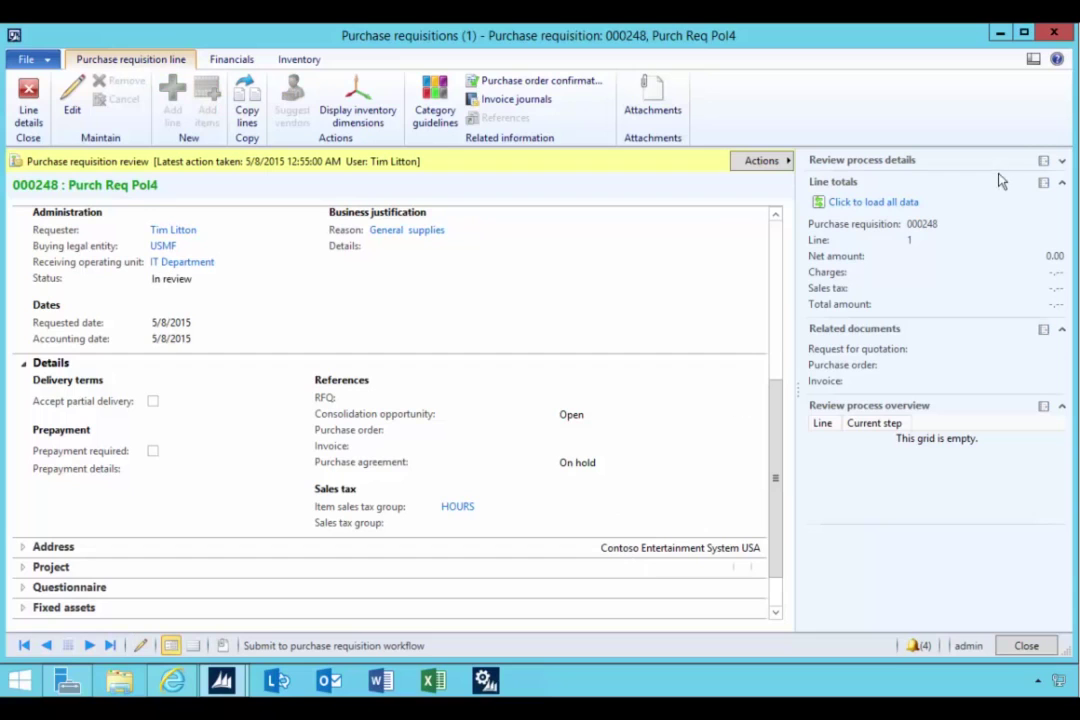
Reopen Procurement Policy USMF's 5/8/2015 control rule, showing Reason marked Required
{"action": "left_click", "coordinate": [1054, 32]}
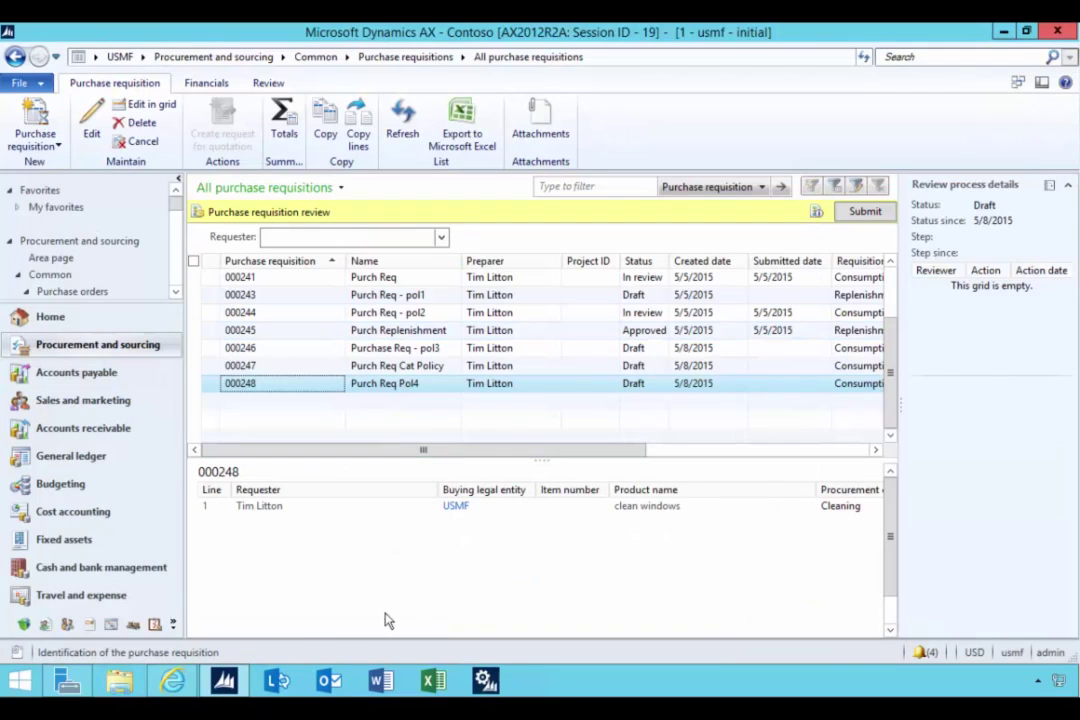
{"action": "left_click", "coordinate": [157, 57]}
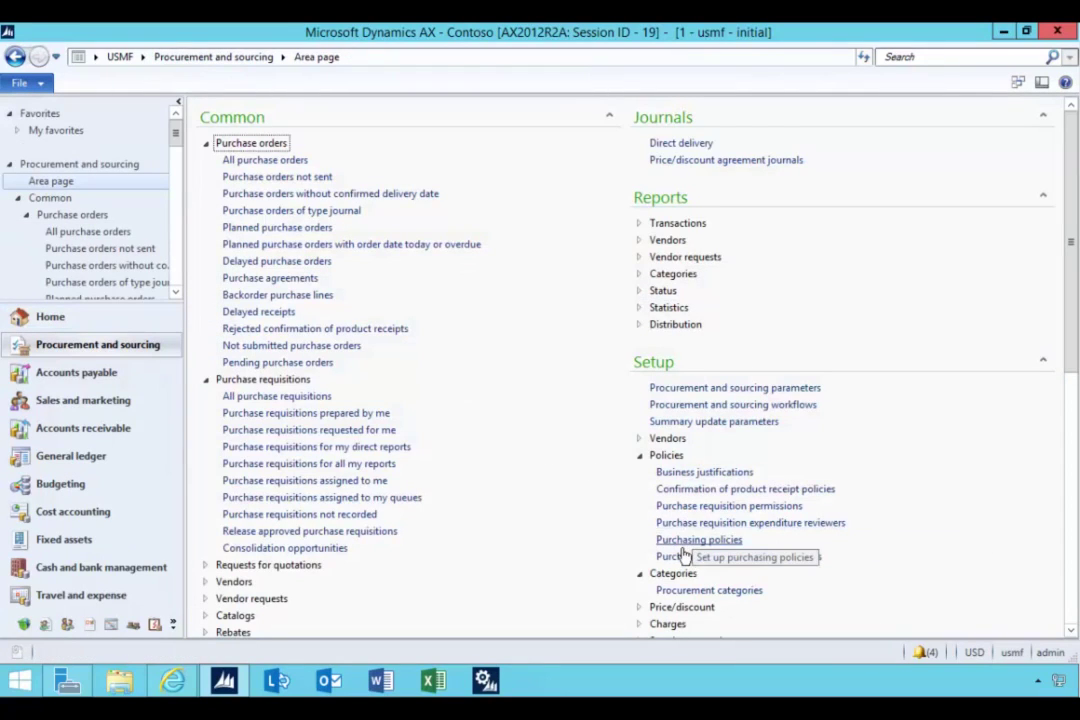
{"action": "left_click", "coordinate": [688, 541]}
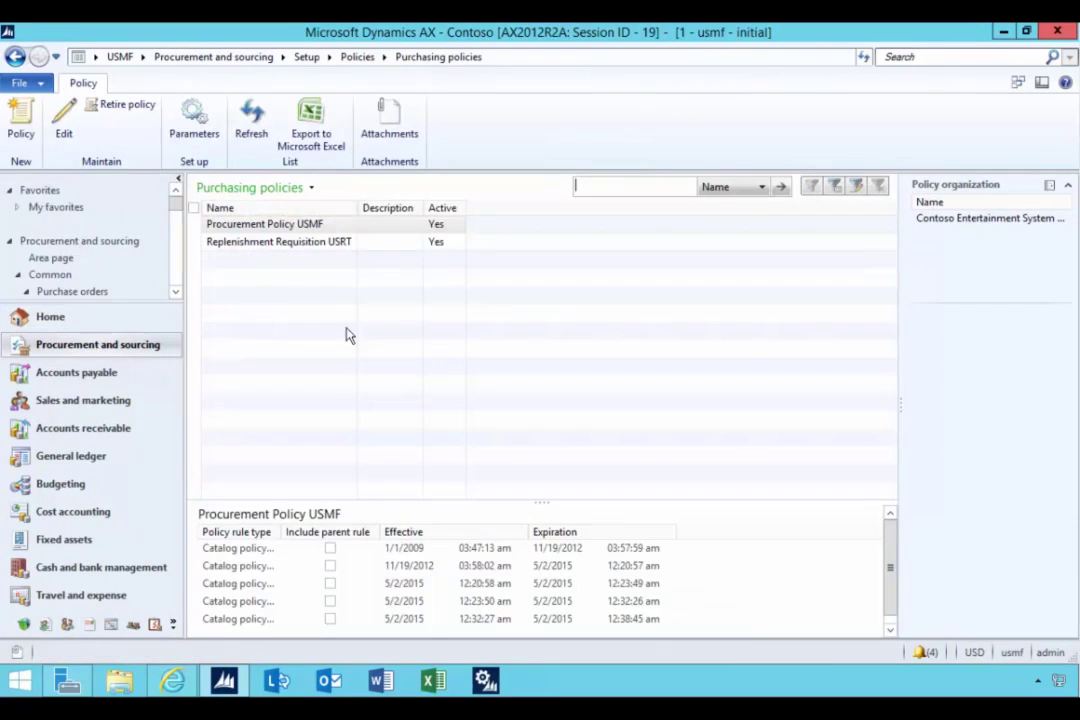
{"action": "double_click", "coordinate": [242, 226]}
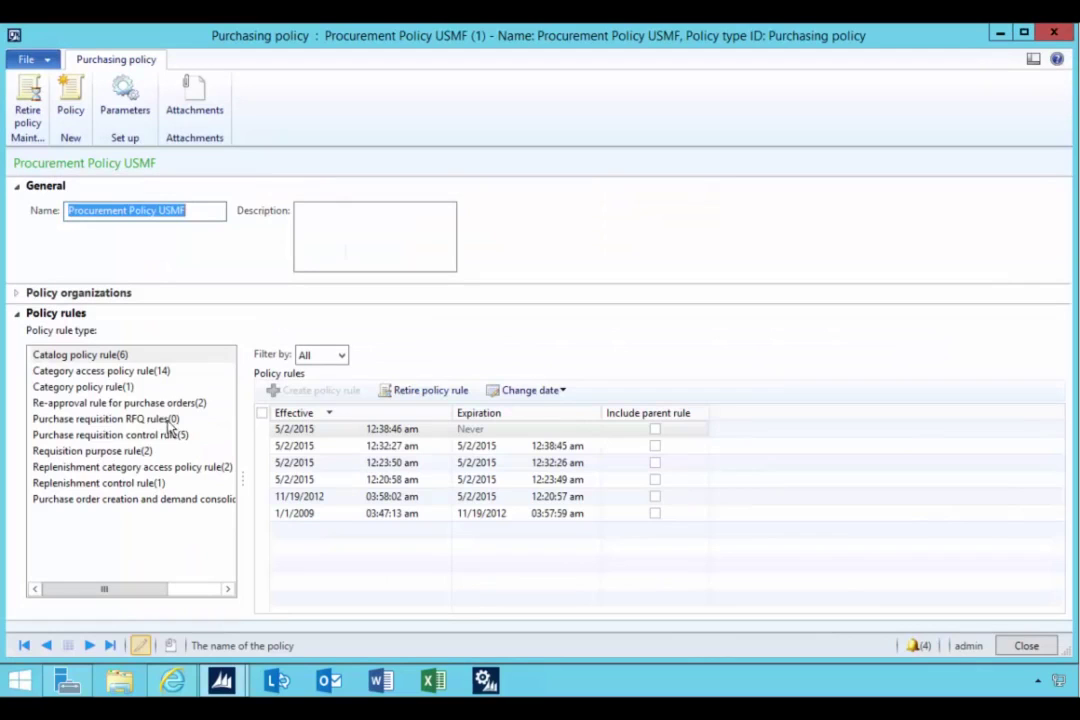
{"action": "left_click", "coordinate": [80, 436]}
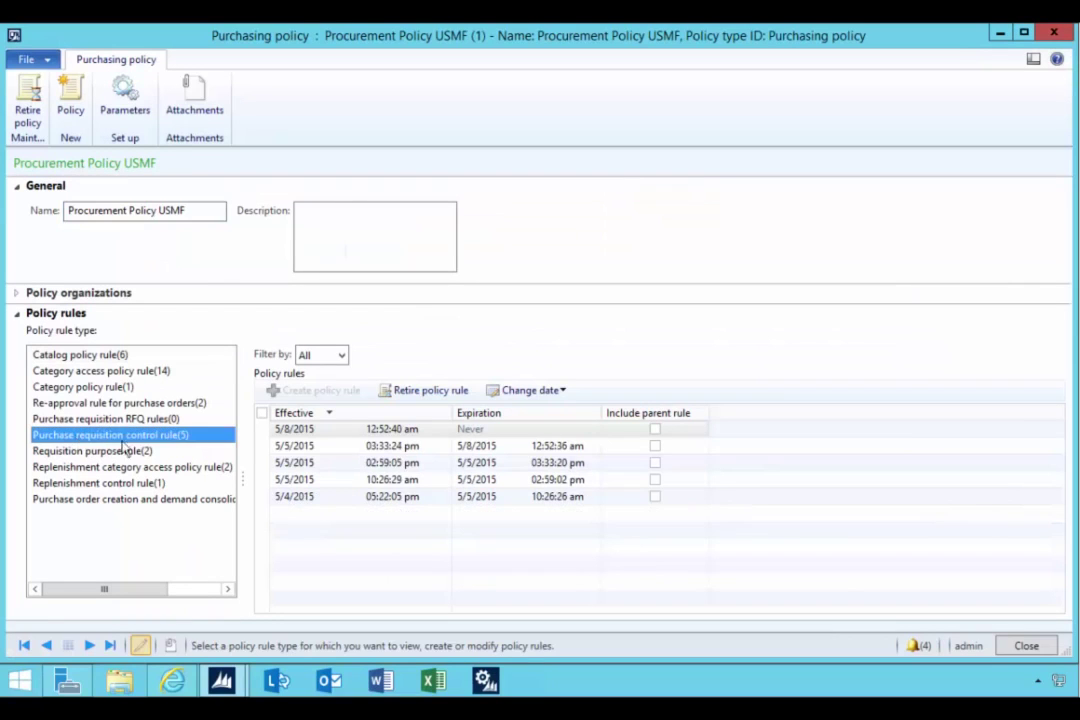
{"action": "double_click", "coordinate": [332, 429]}
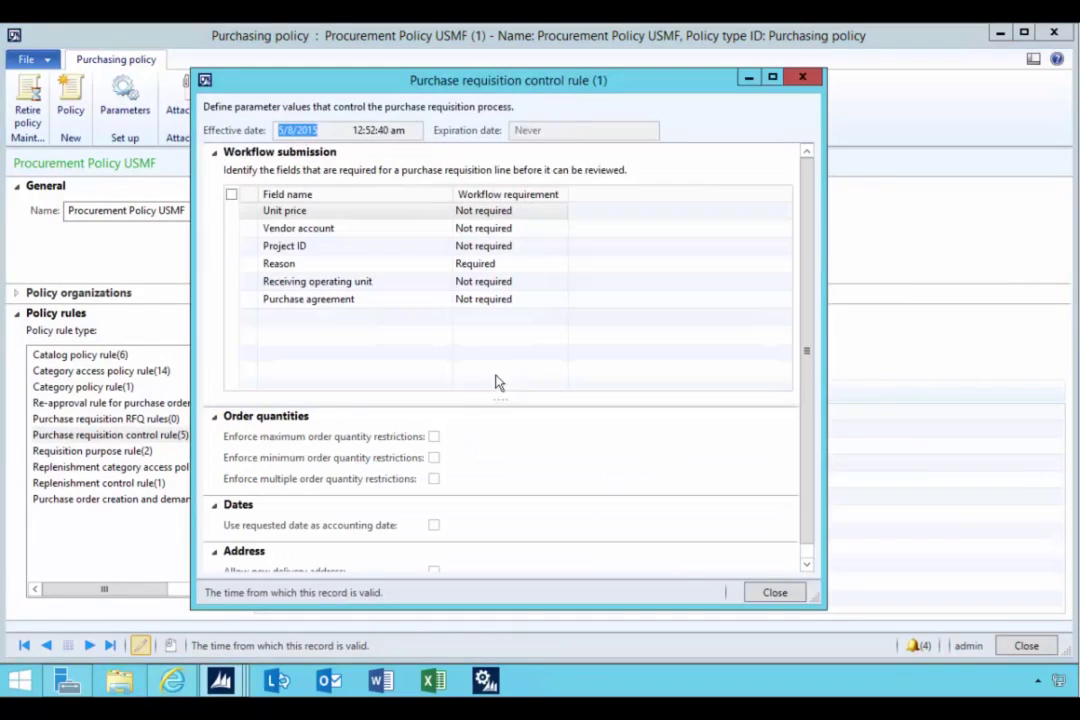
{"action": "left_click", "coordinate": [513, 267]}
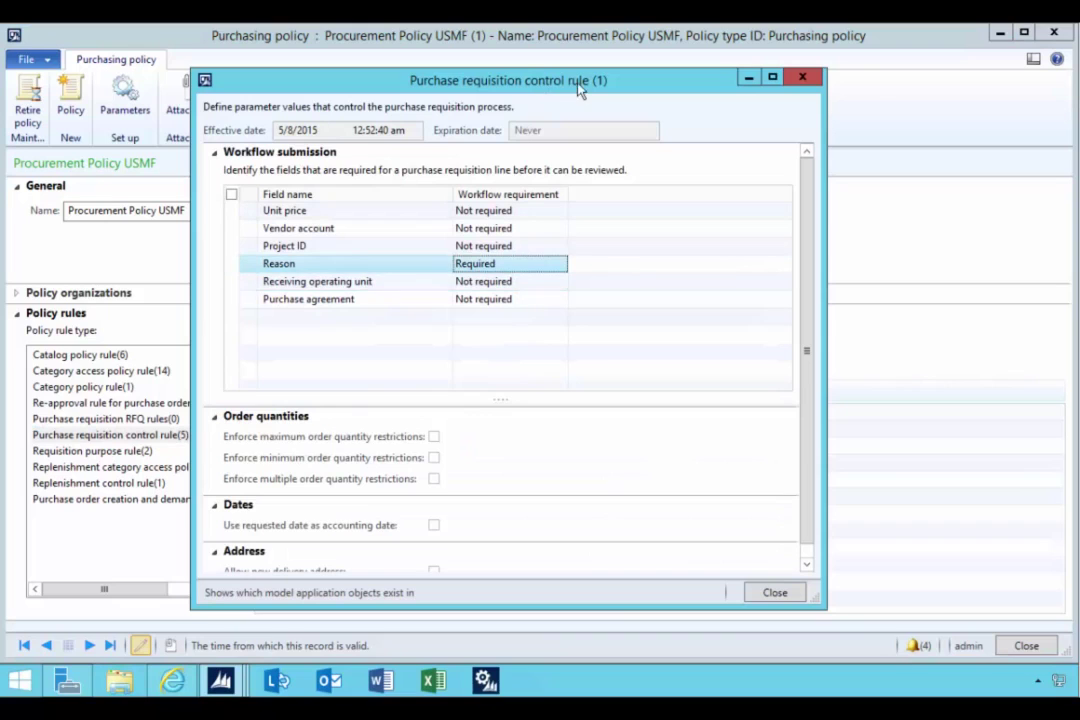